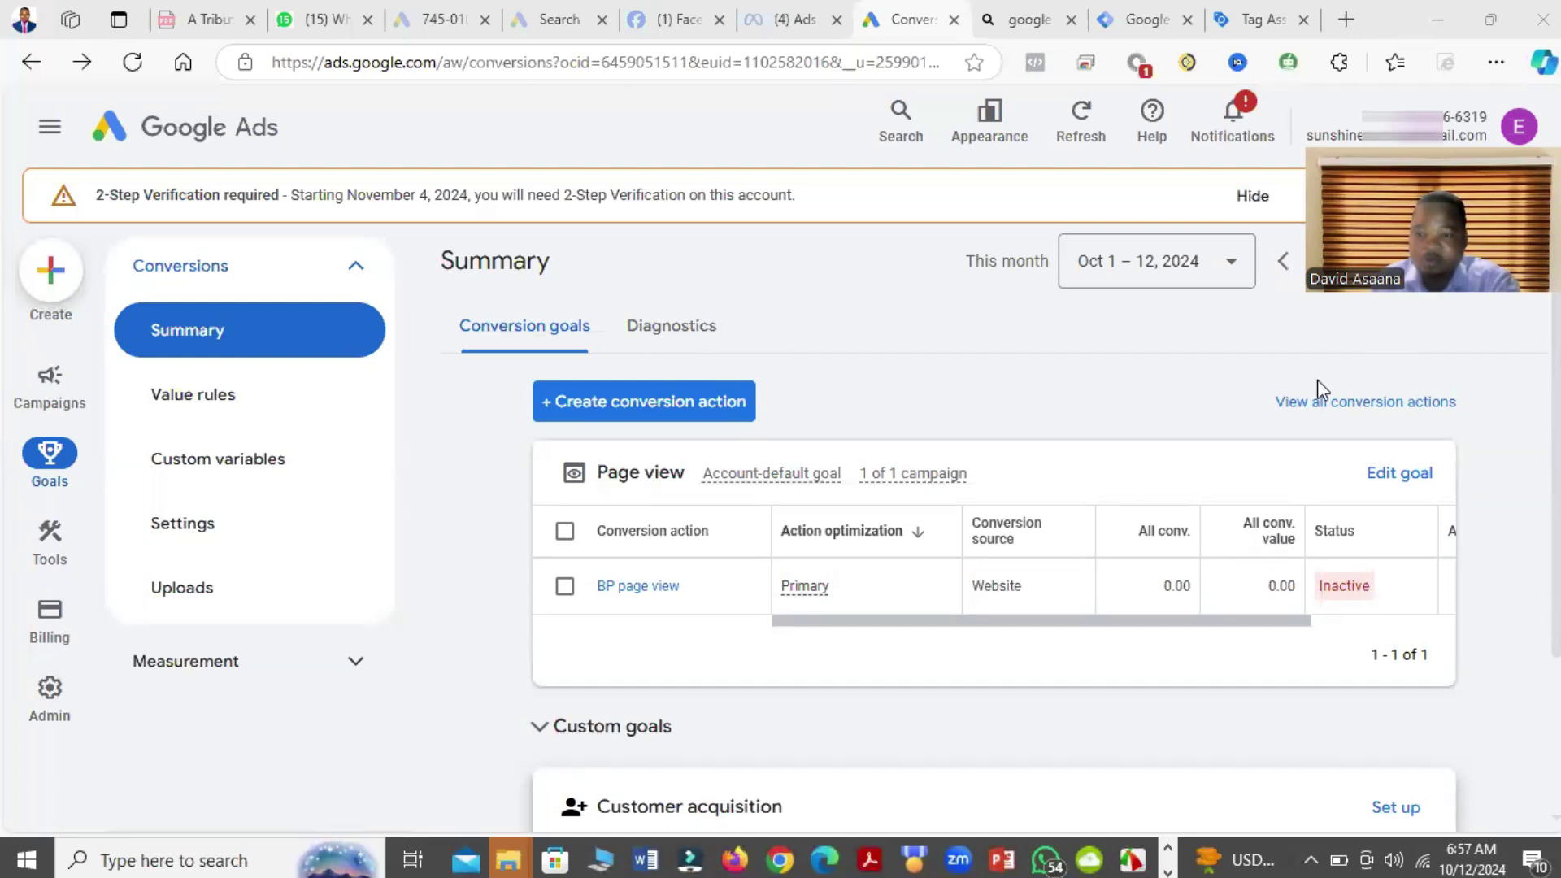
Step: Check the status details of the BP page view conversion action in Google Ads and the container overview in Tag Manager
mouse_move(1335, 540)
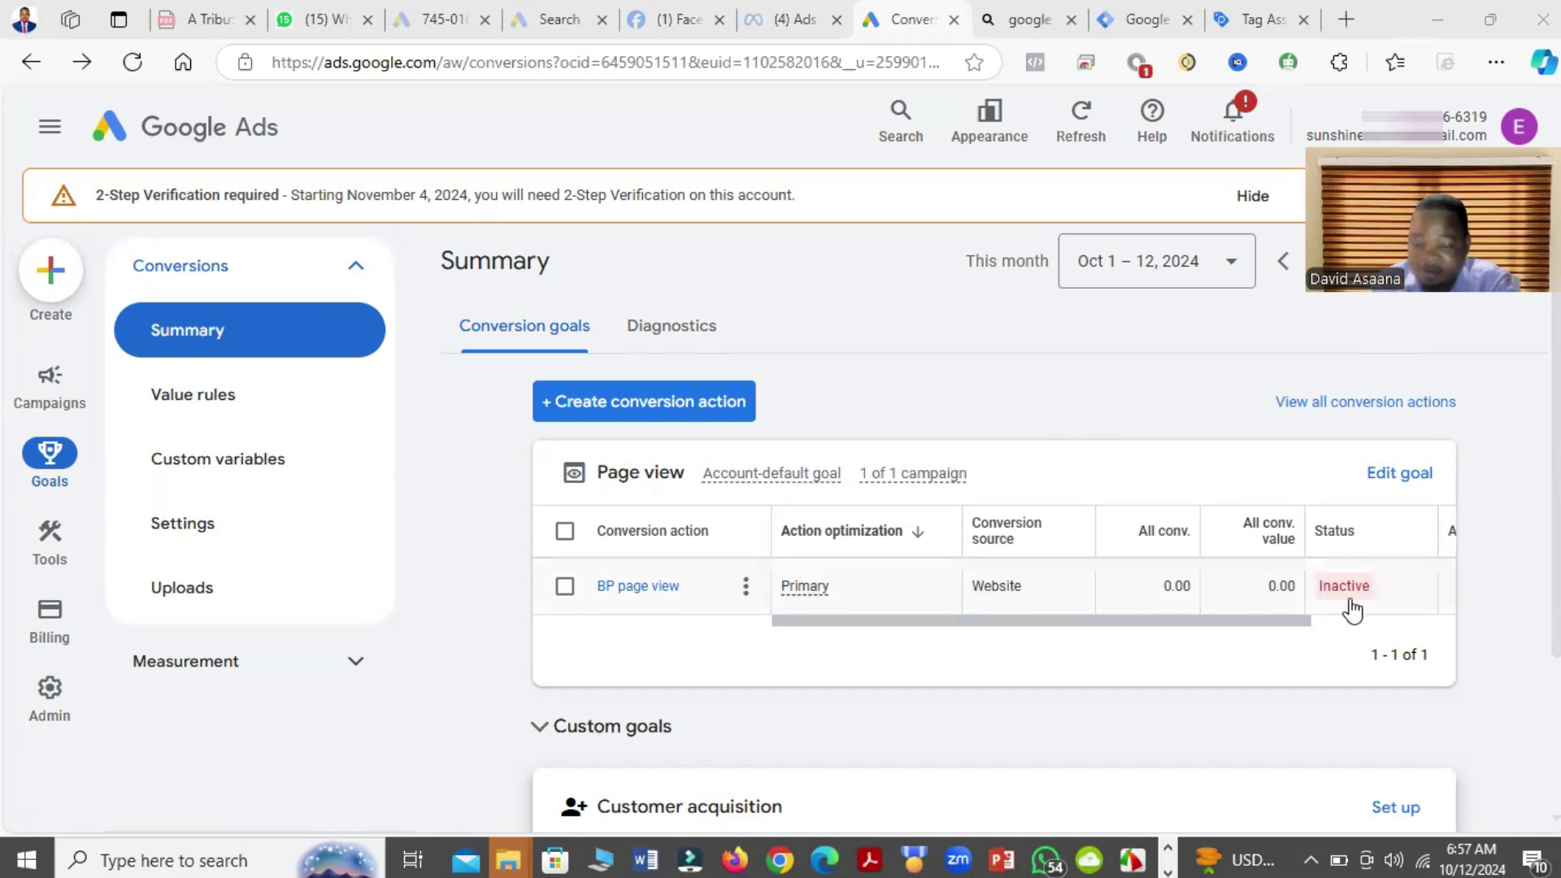
mouse_move(1352, 599)
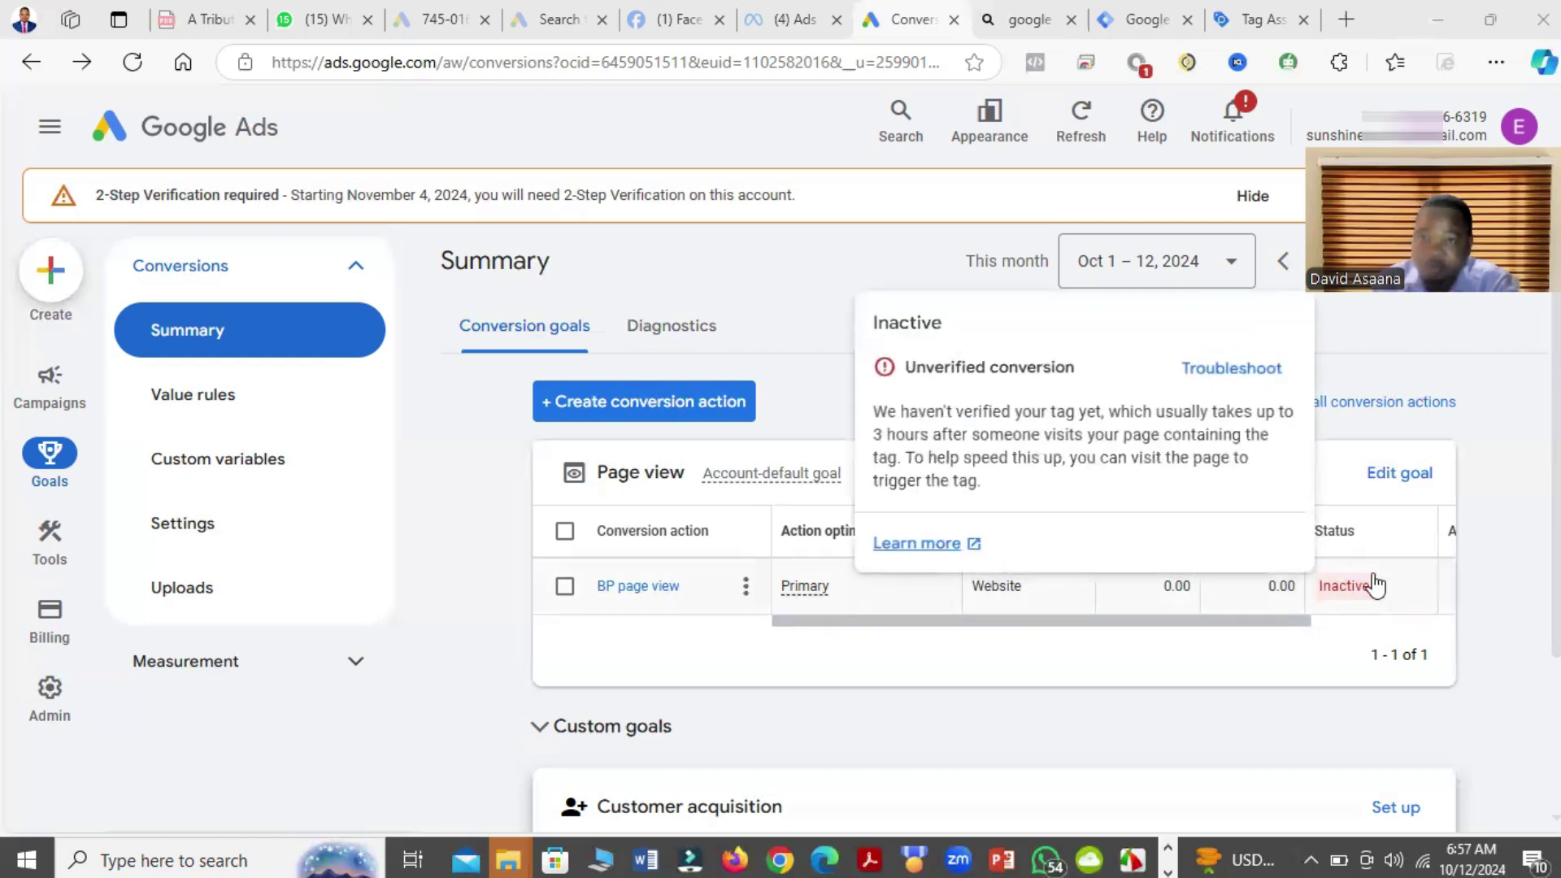
left_click(1137, 17)
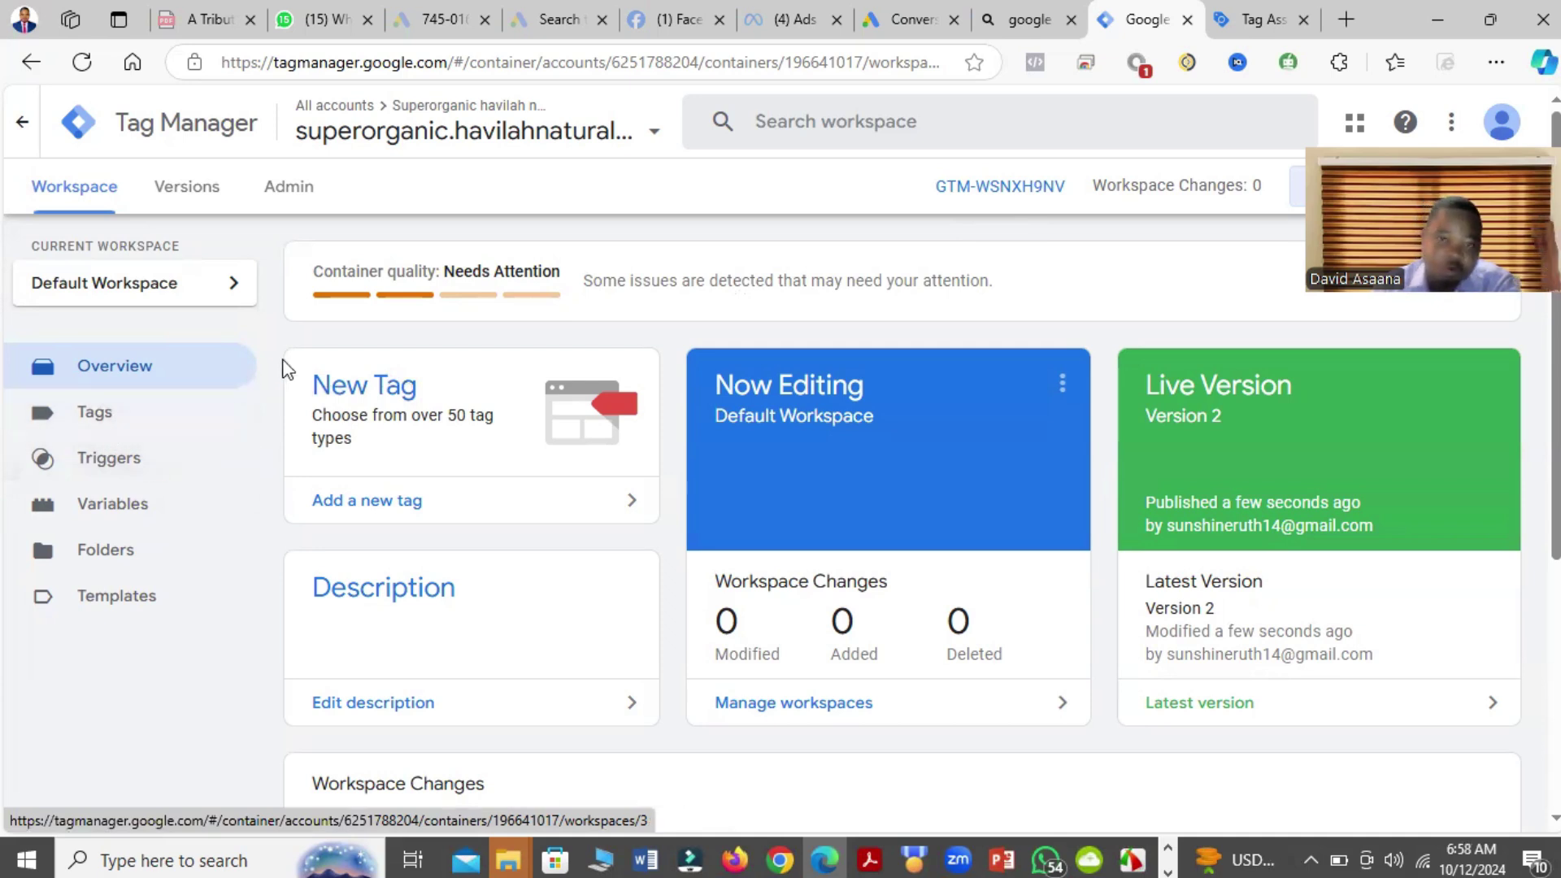
left_click(896, 13)
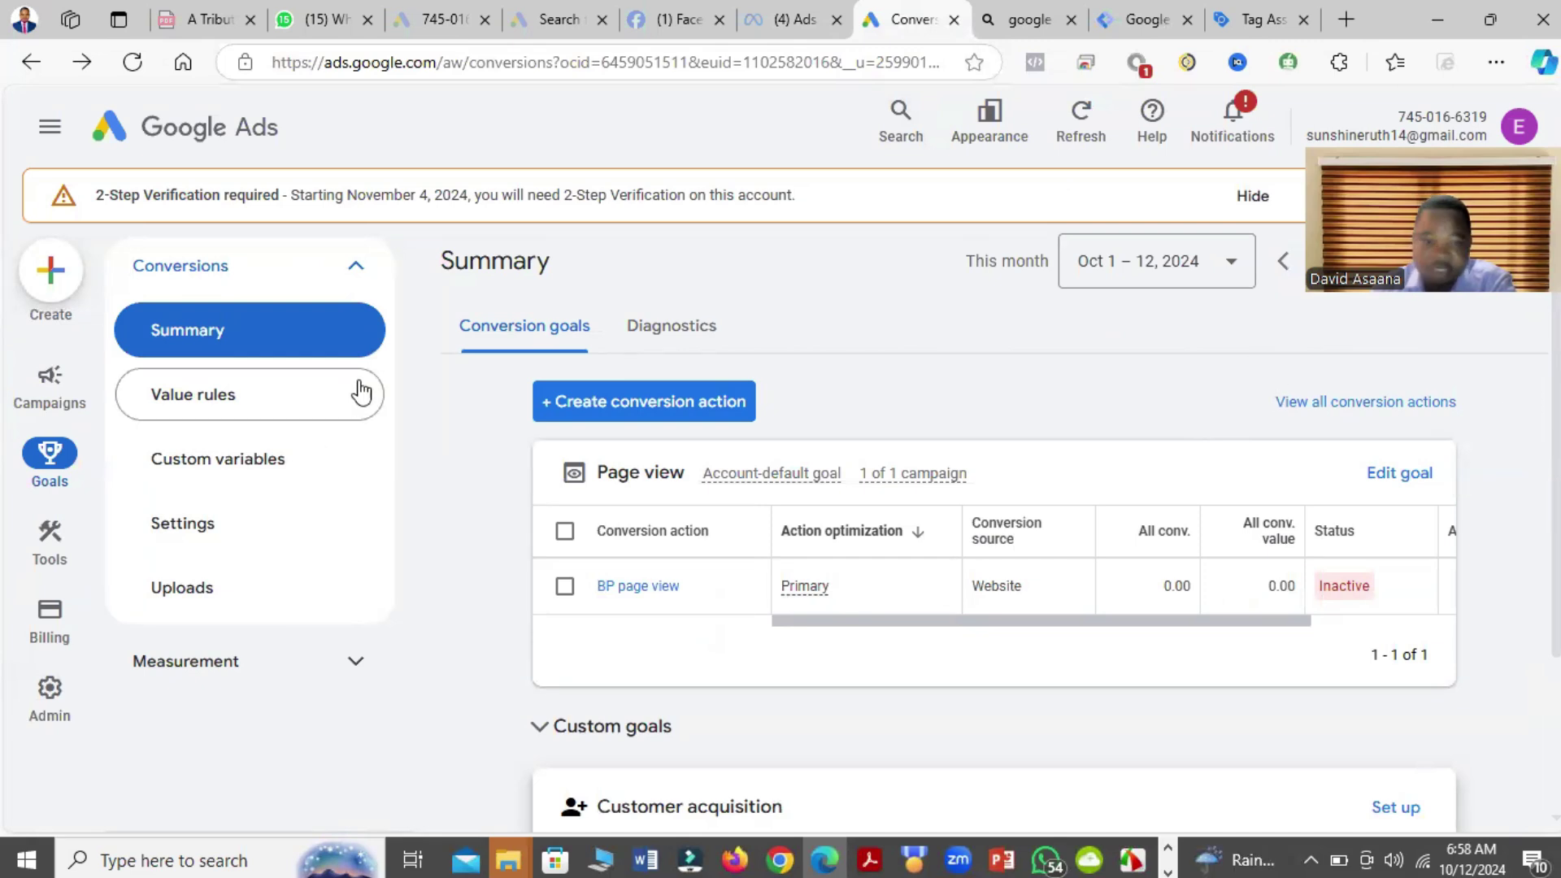
mouse_move(50, 386)
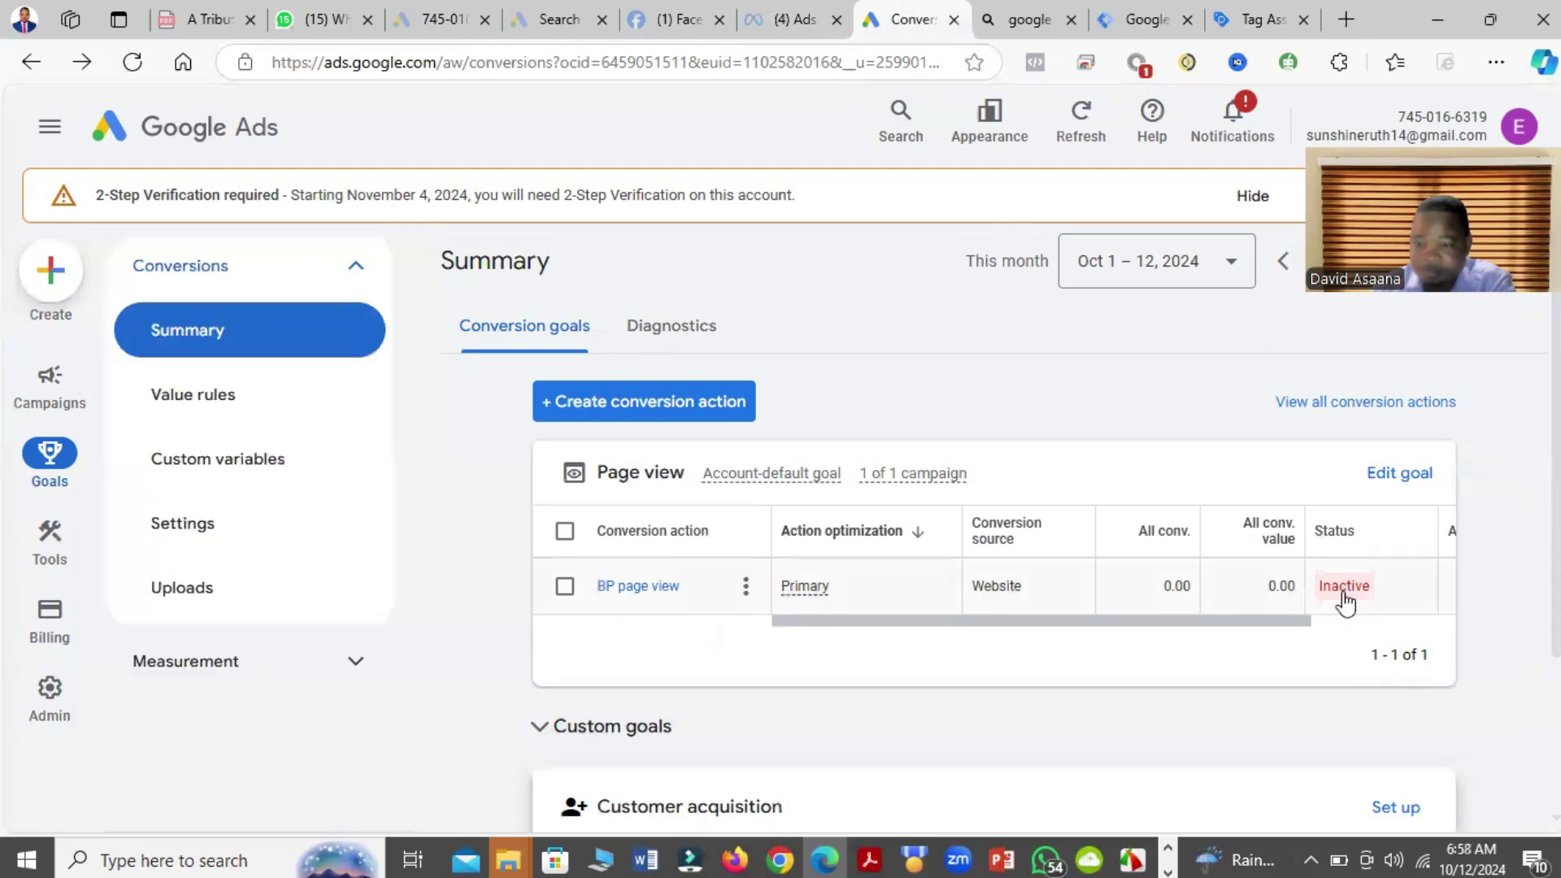
mouse_move(1345, 594)
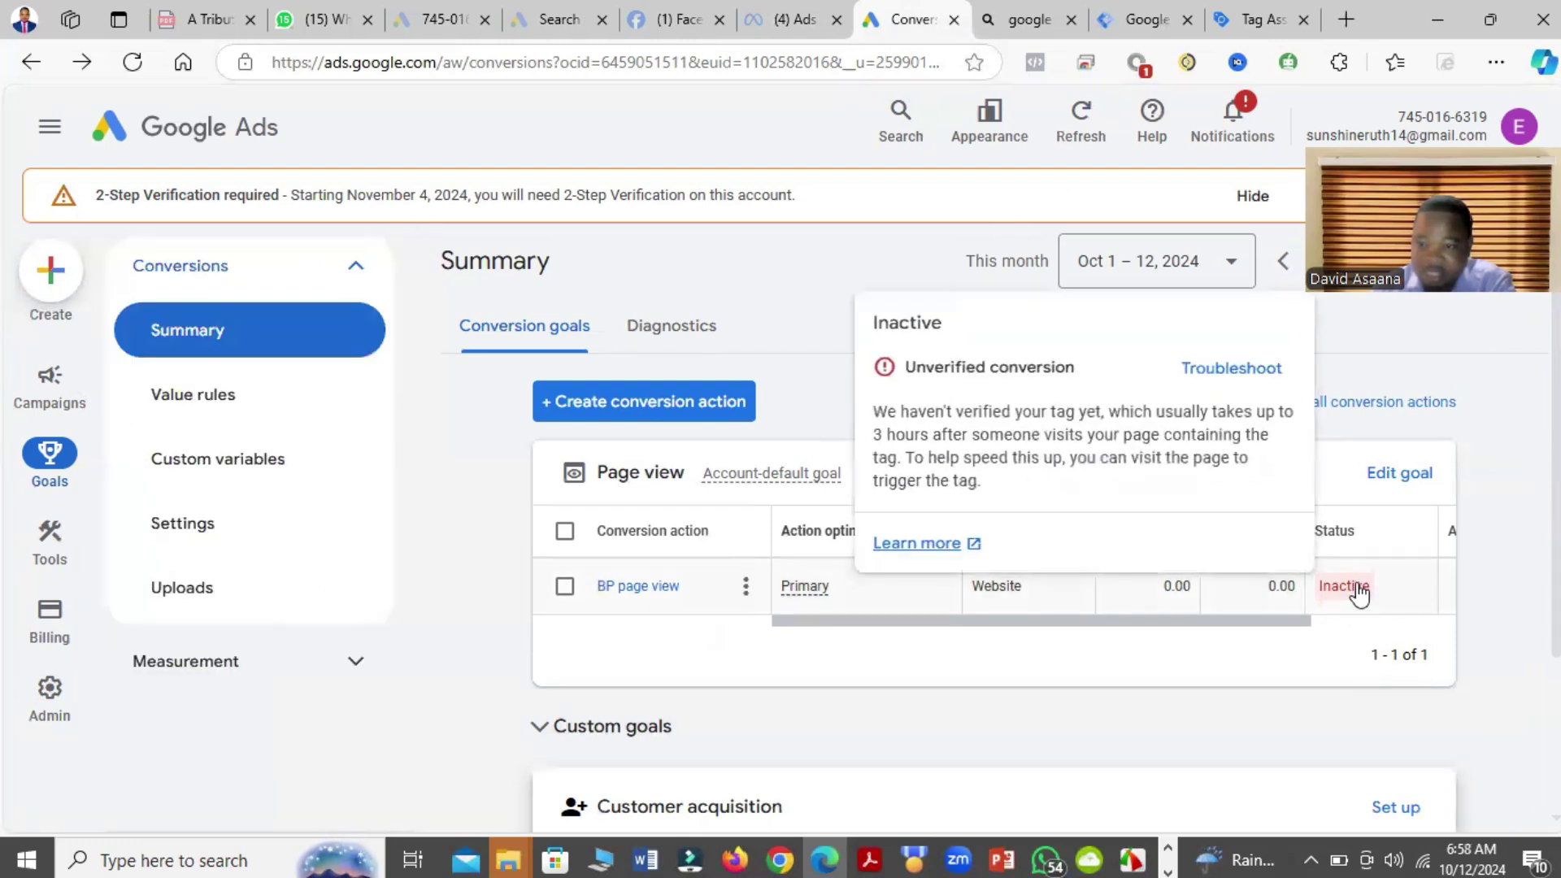
left_click(1230, 370)
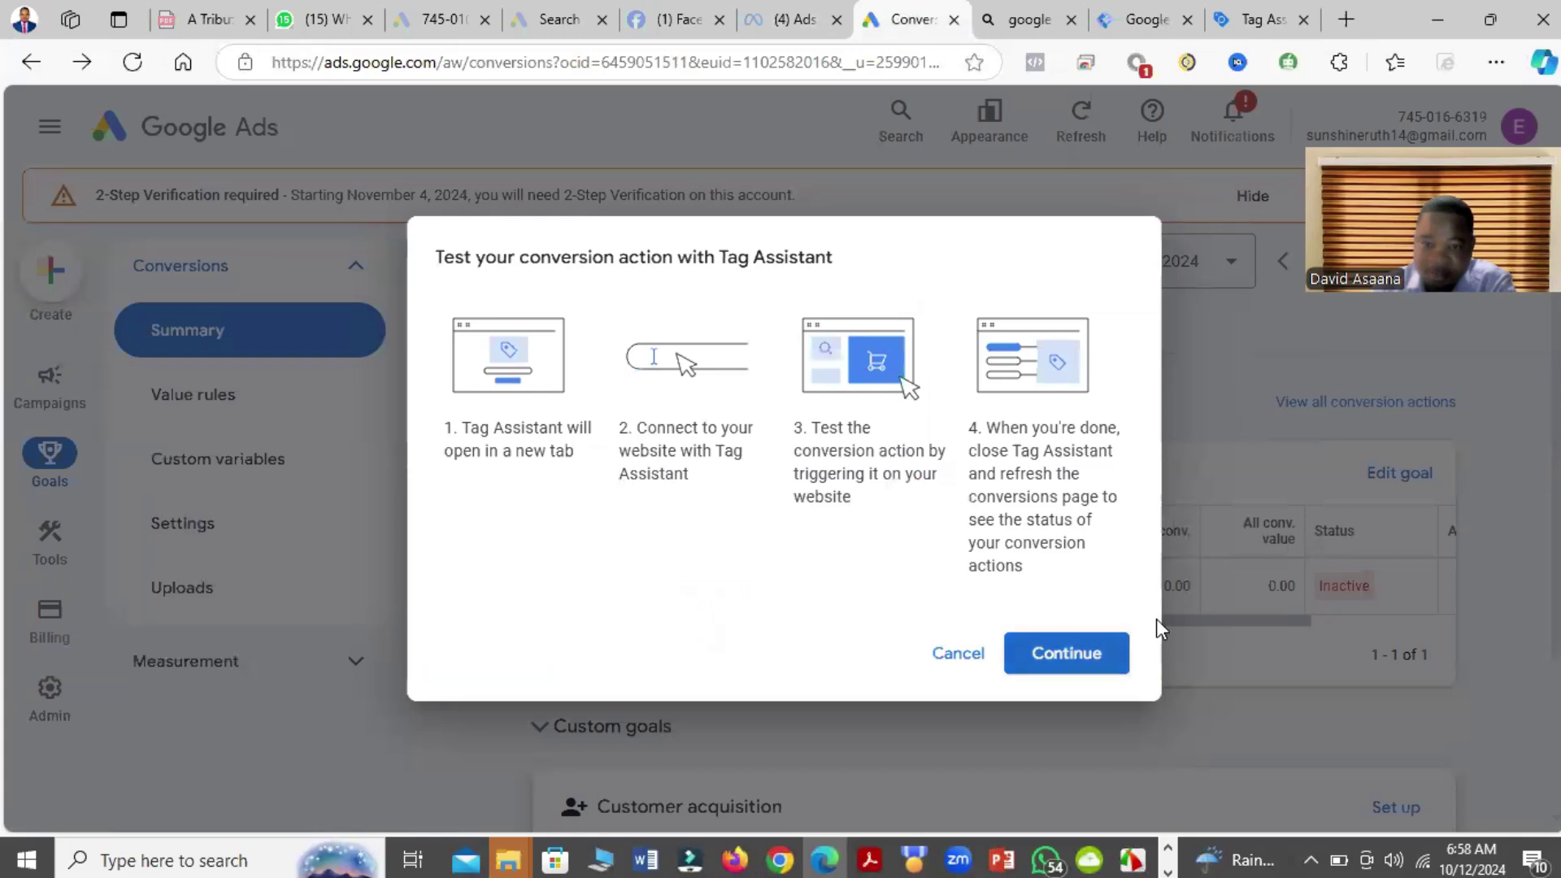
key("Return")
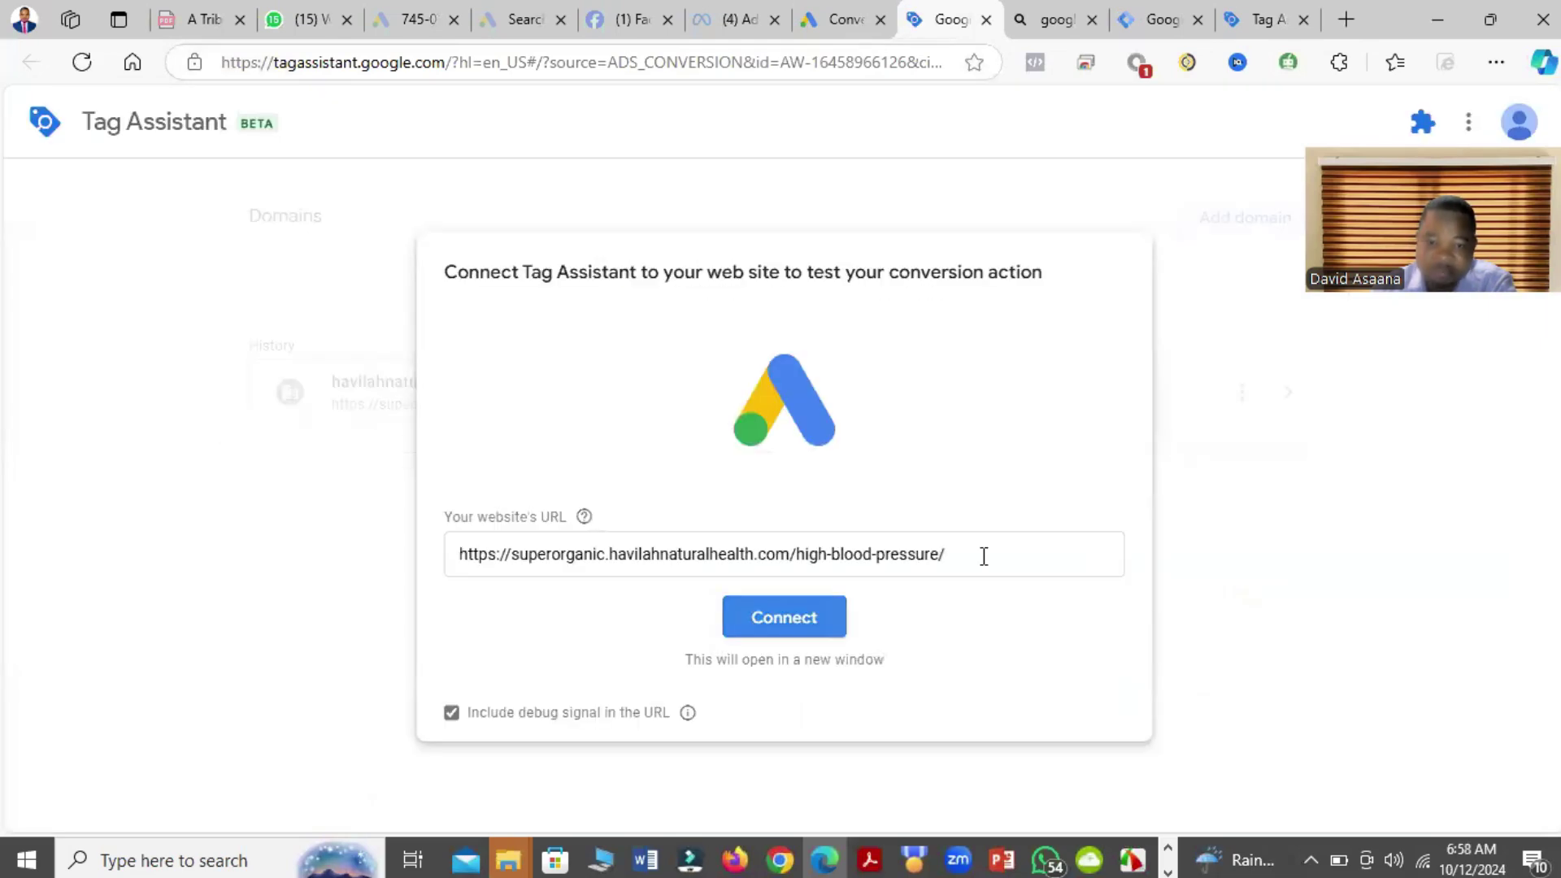
key("Return")
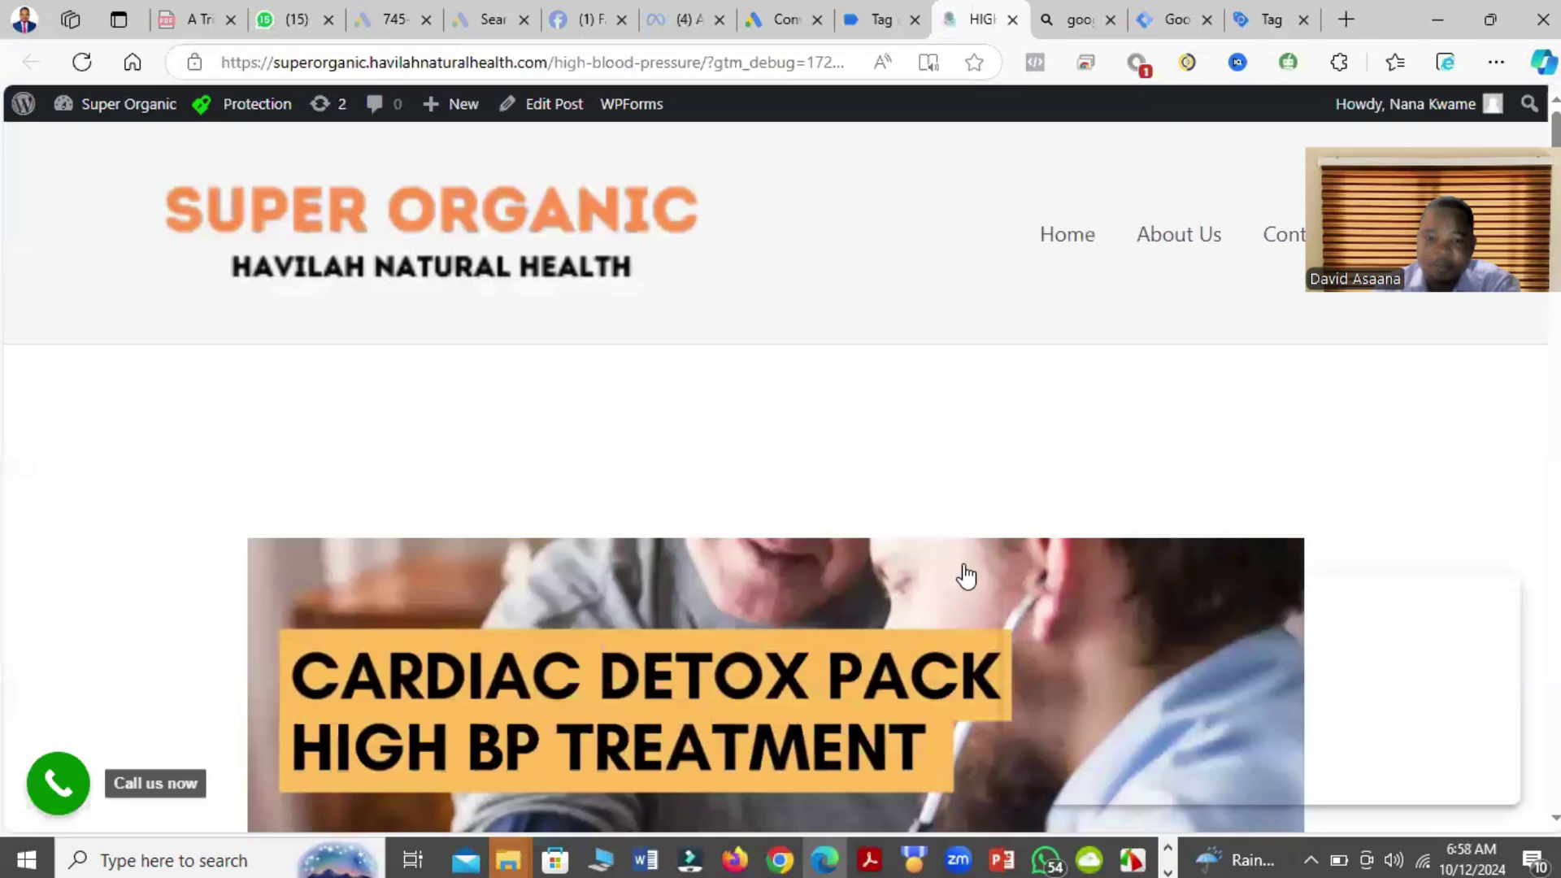
Step: Browse the high blood pressure page and finish the Tag Assistant test, returning to the Google Ads conversions summary
scroll(986, 457, "down", 10)
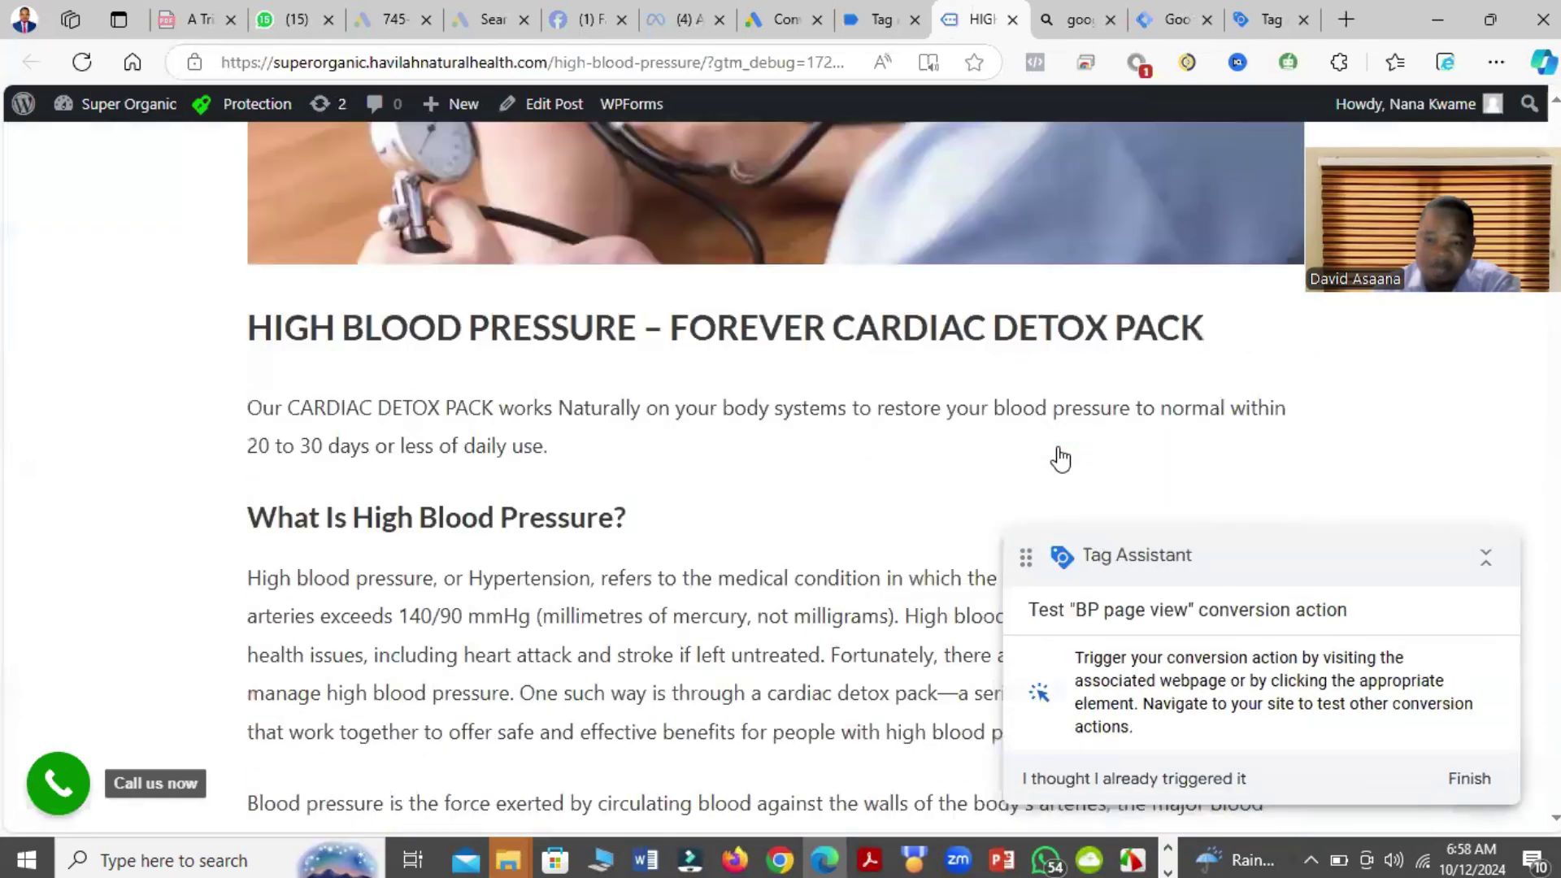
scroll(398, 362, "down", 3)
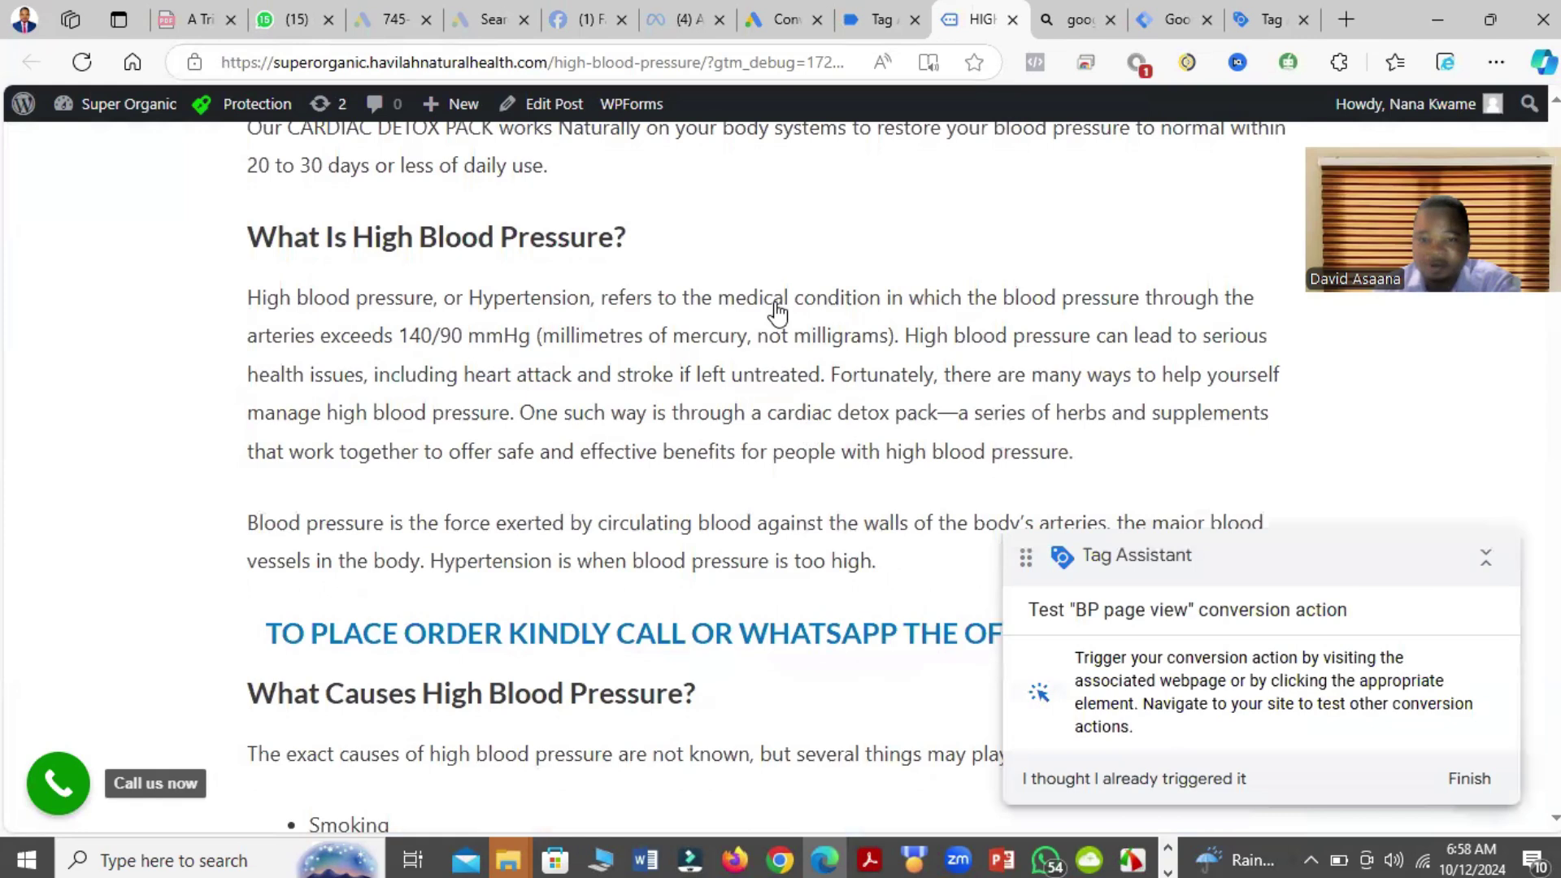
scroll(775, 312, "up", 2)
scroll(1203, 417, "up", 2)
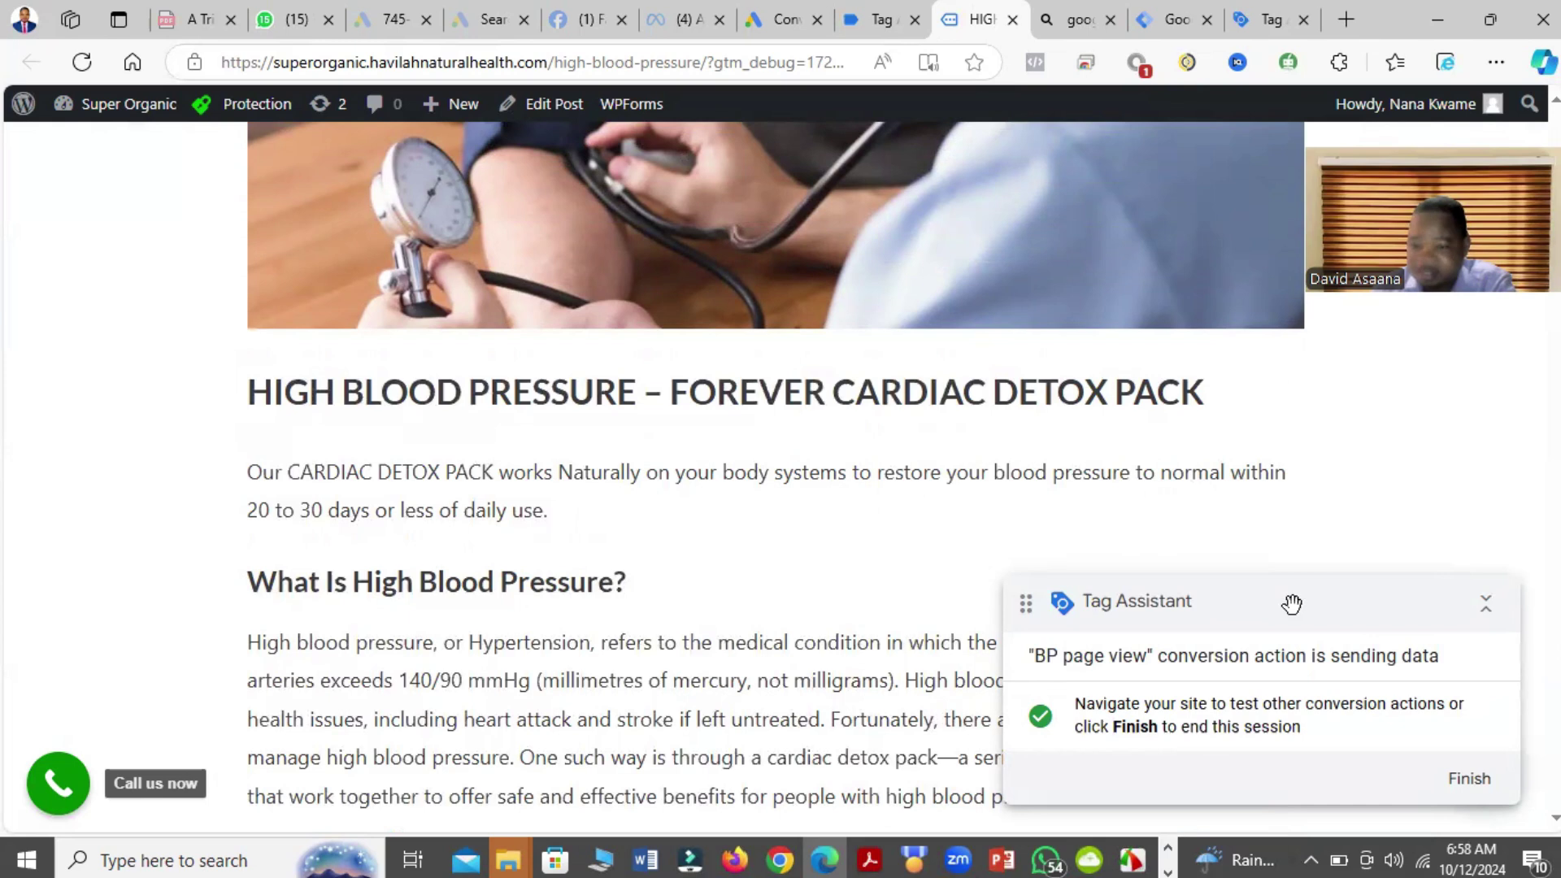
left_click(1477, 793)
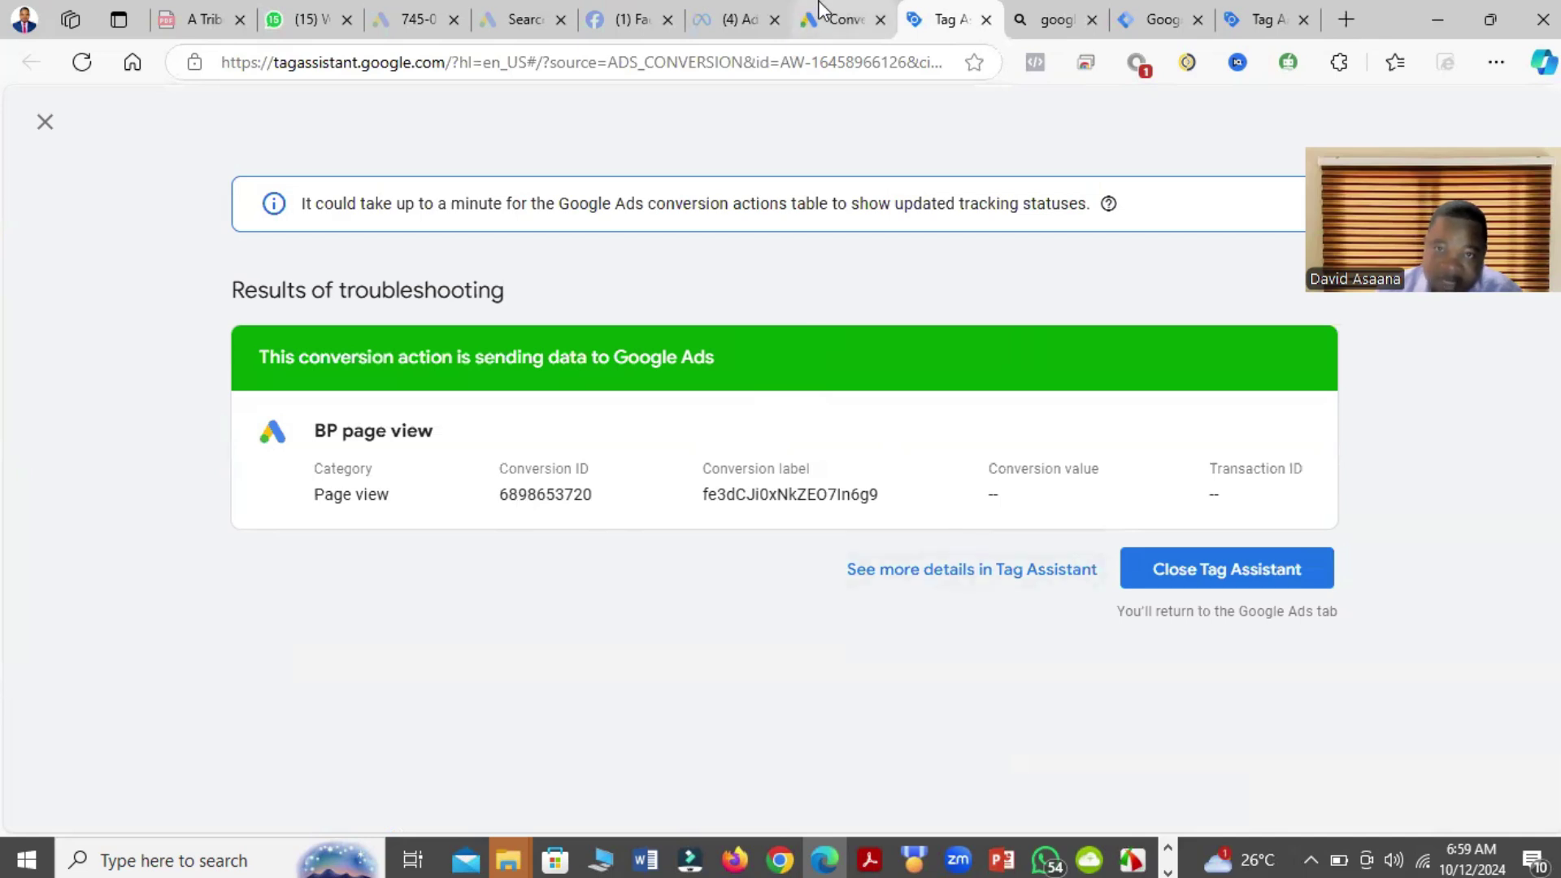
left_click(820, 17)
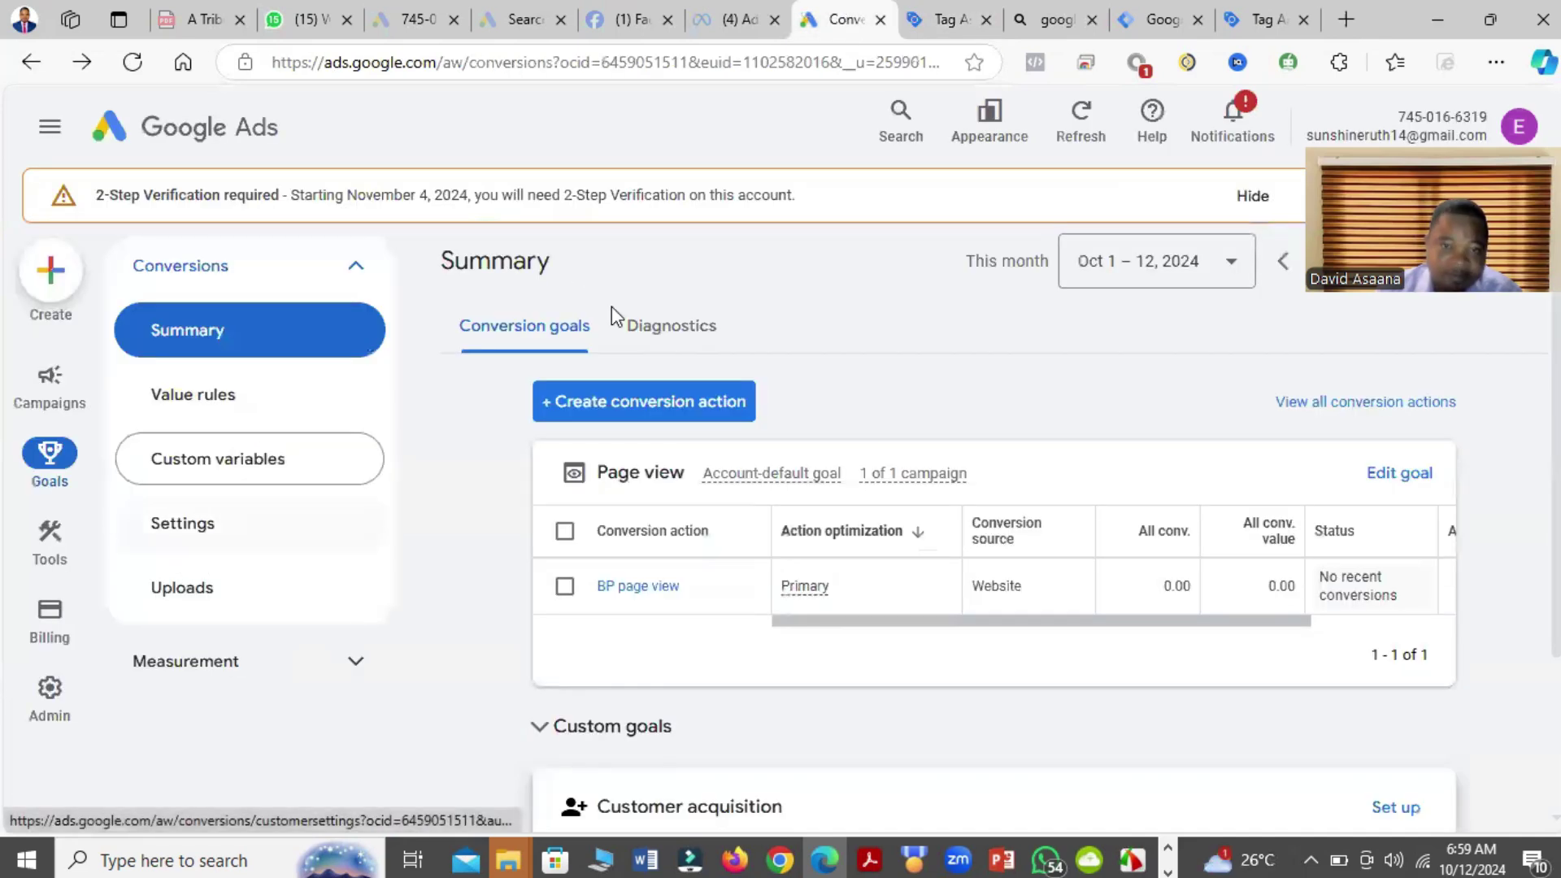
Step: Switch to Google Tag Manager and open the configuration of the BP page view Tag to inspect its conversion ID and label
left_click(1148, 18)
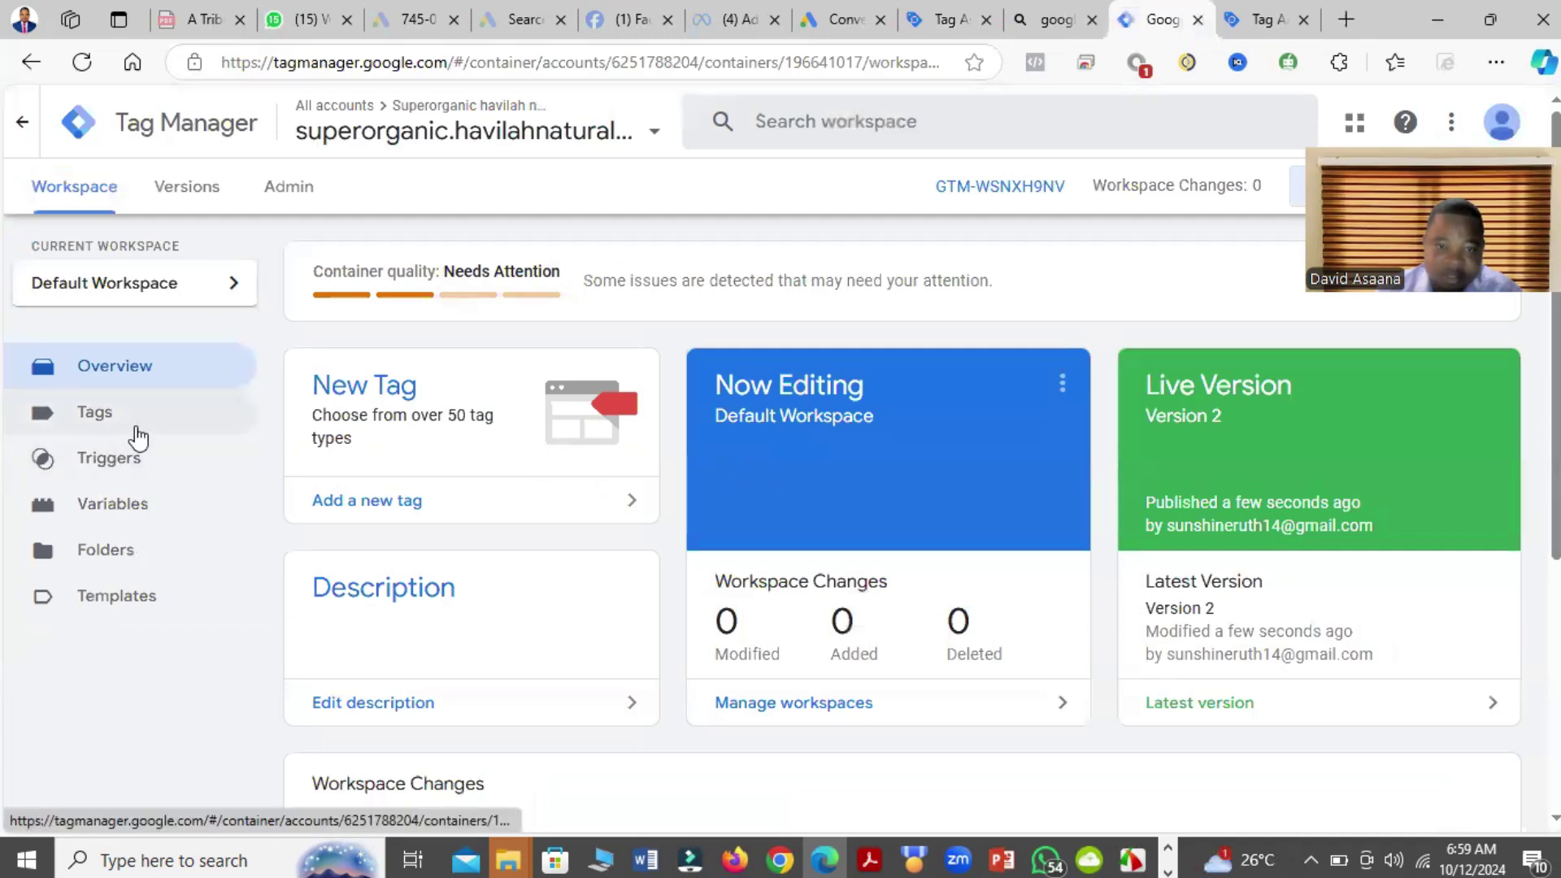
left_click(138, 437)
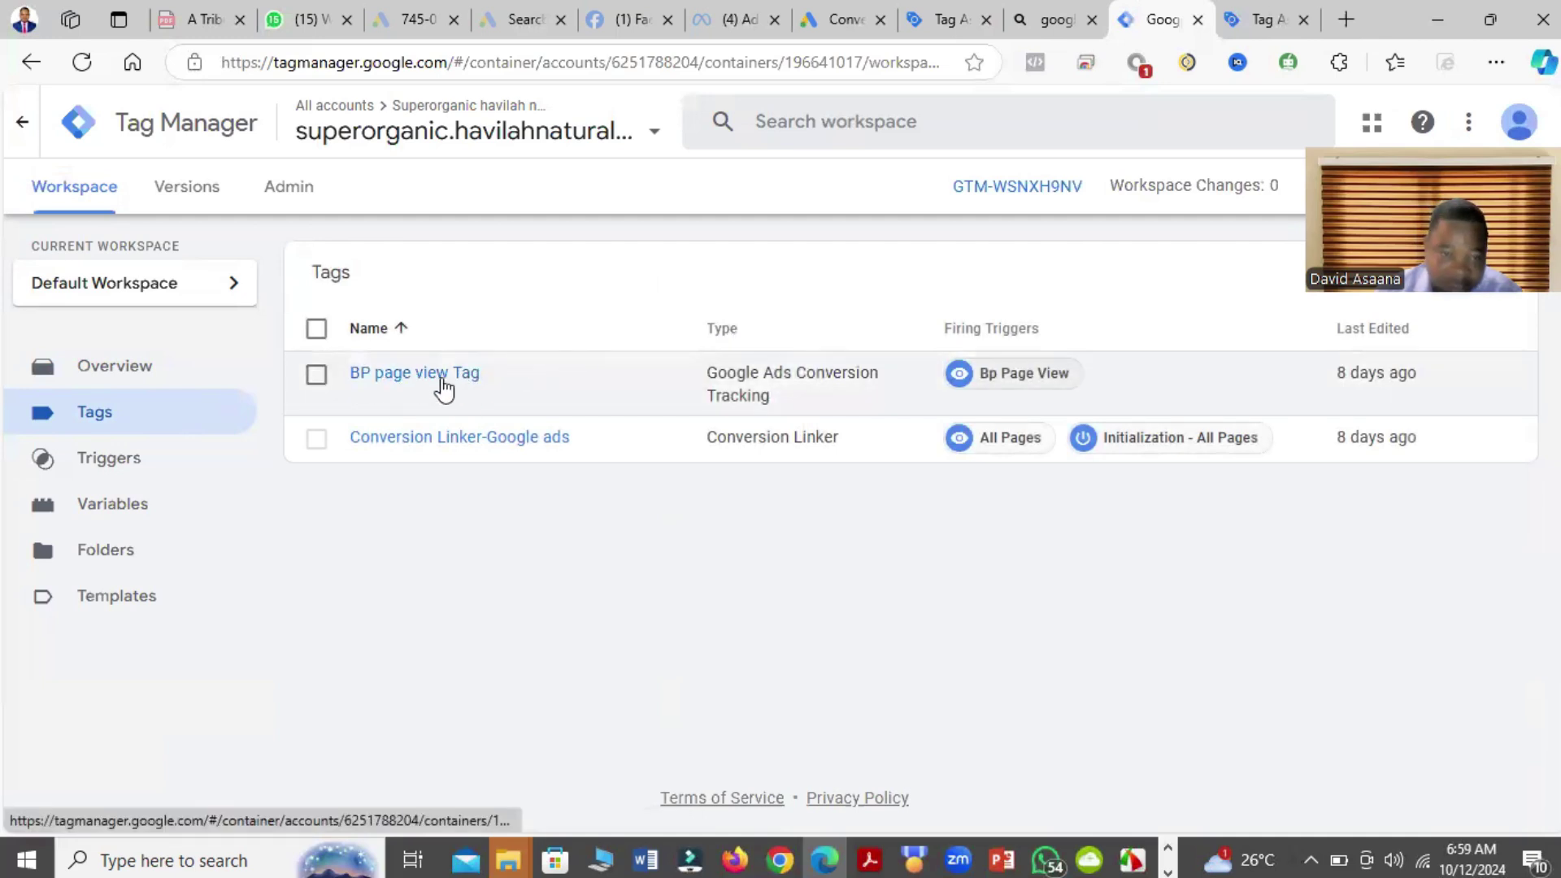
left_click(449, 376)
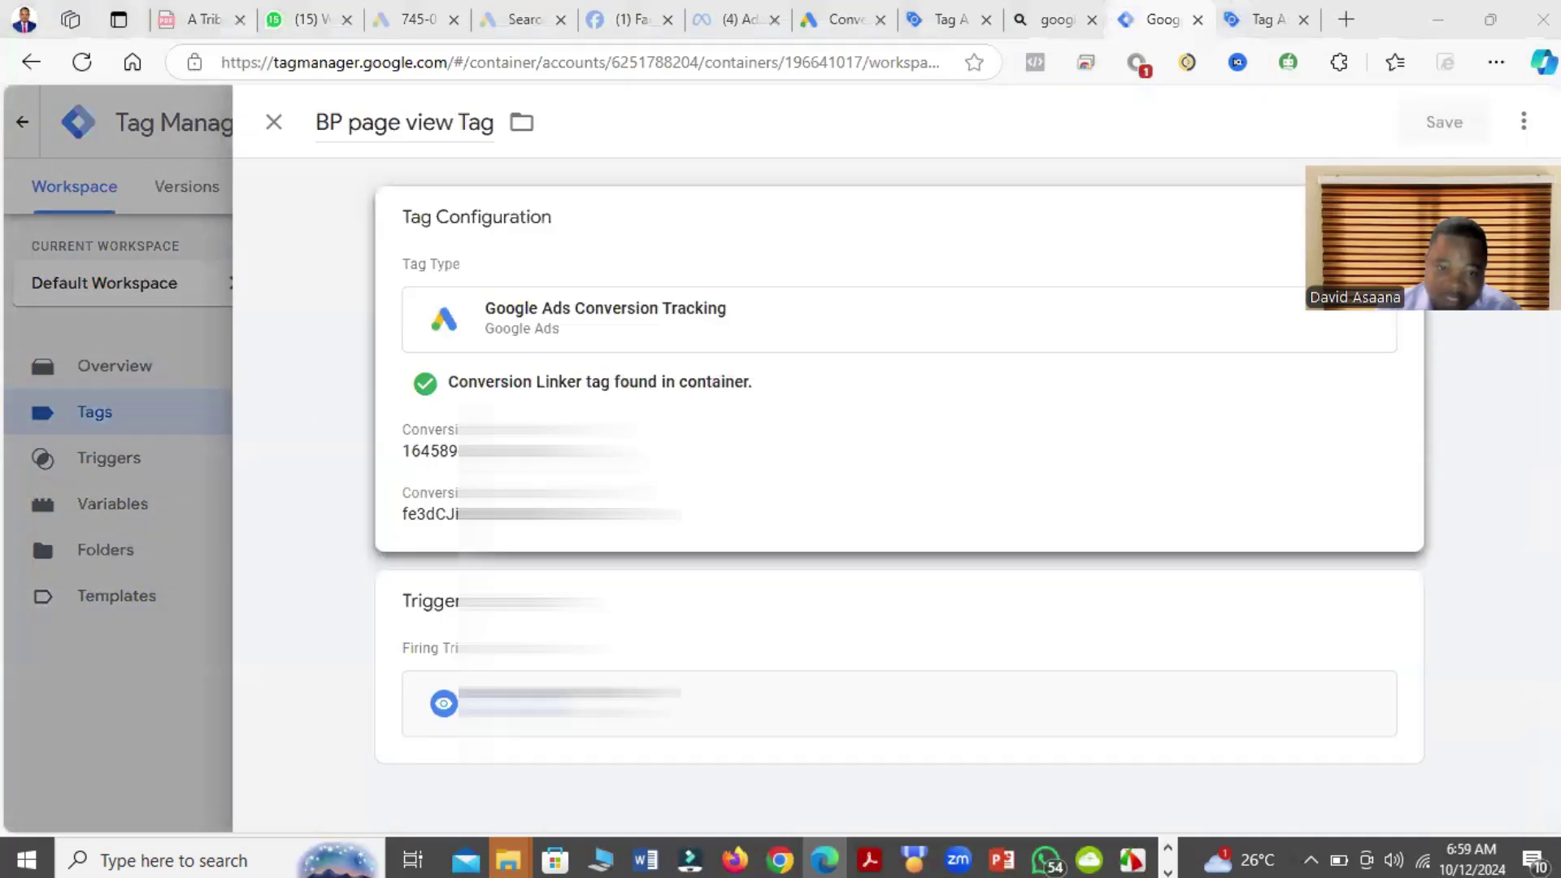
left_click(631, 400)
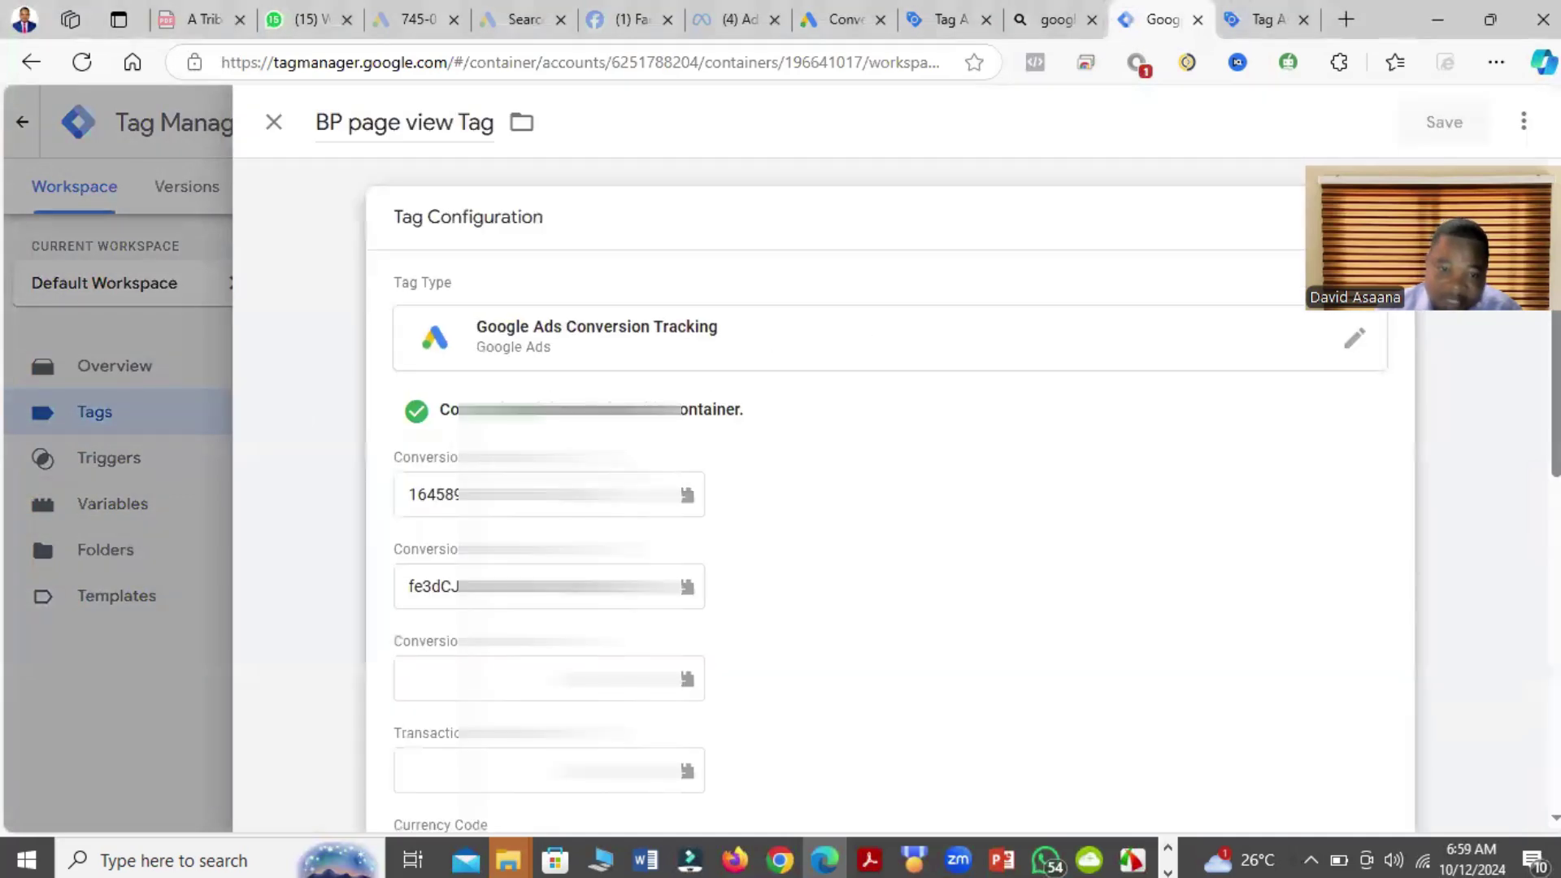
mouse_move(500, 457)
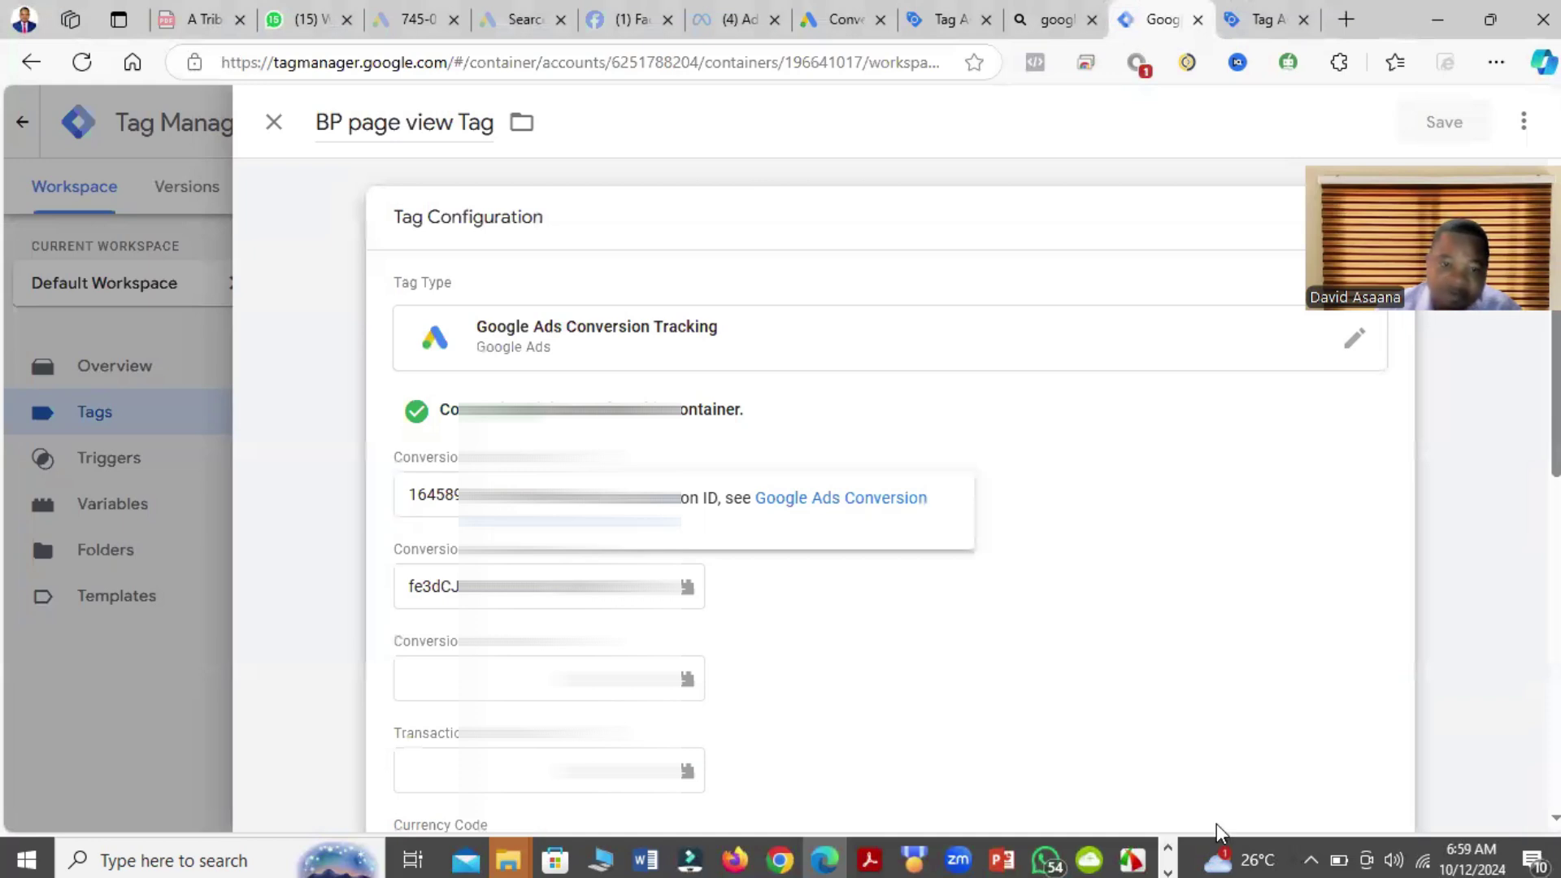
Step: Compare the Tag Assistant troubleshooting results and the Google Ads conversions summary with the BP page view Tag's configuration
left_click(922, 11)
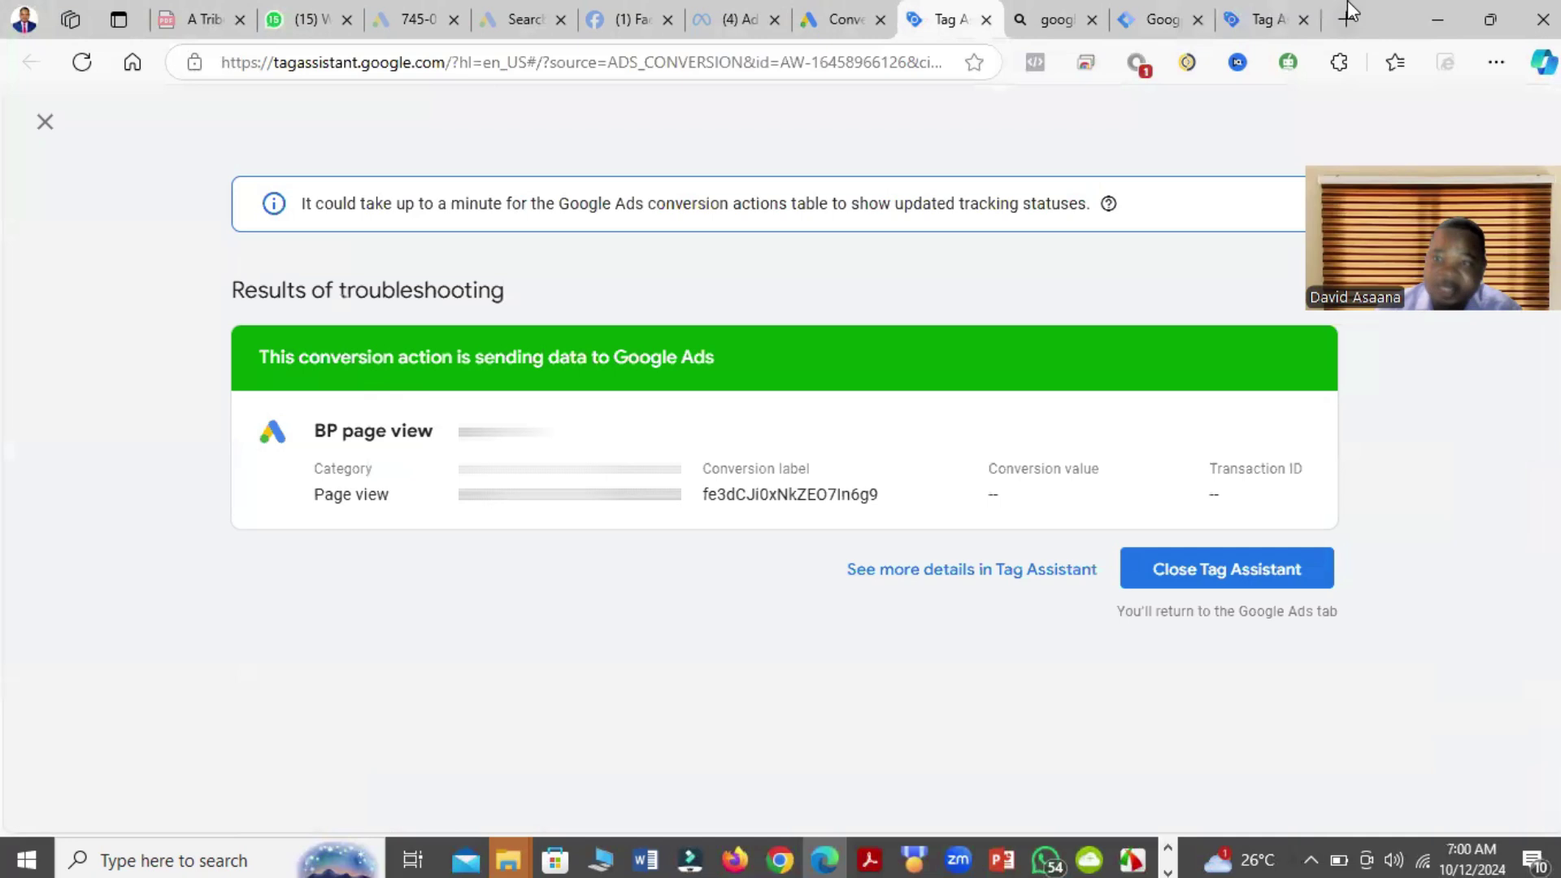
left_click(1161, 14)
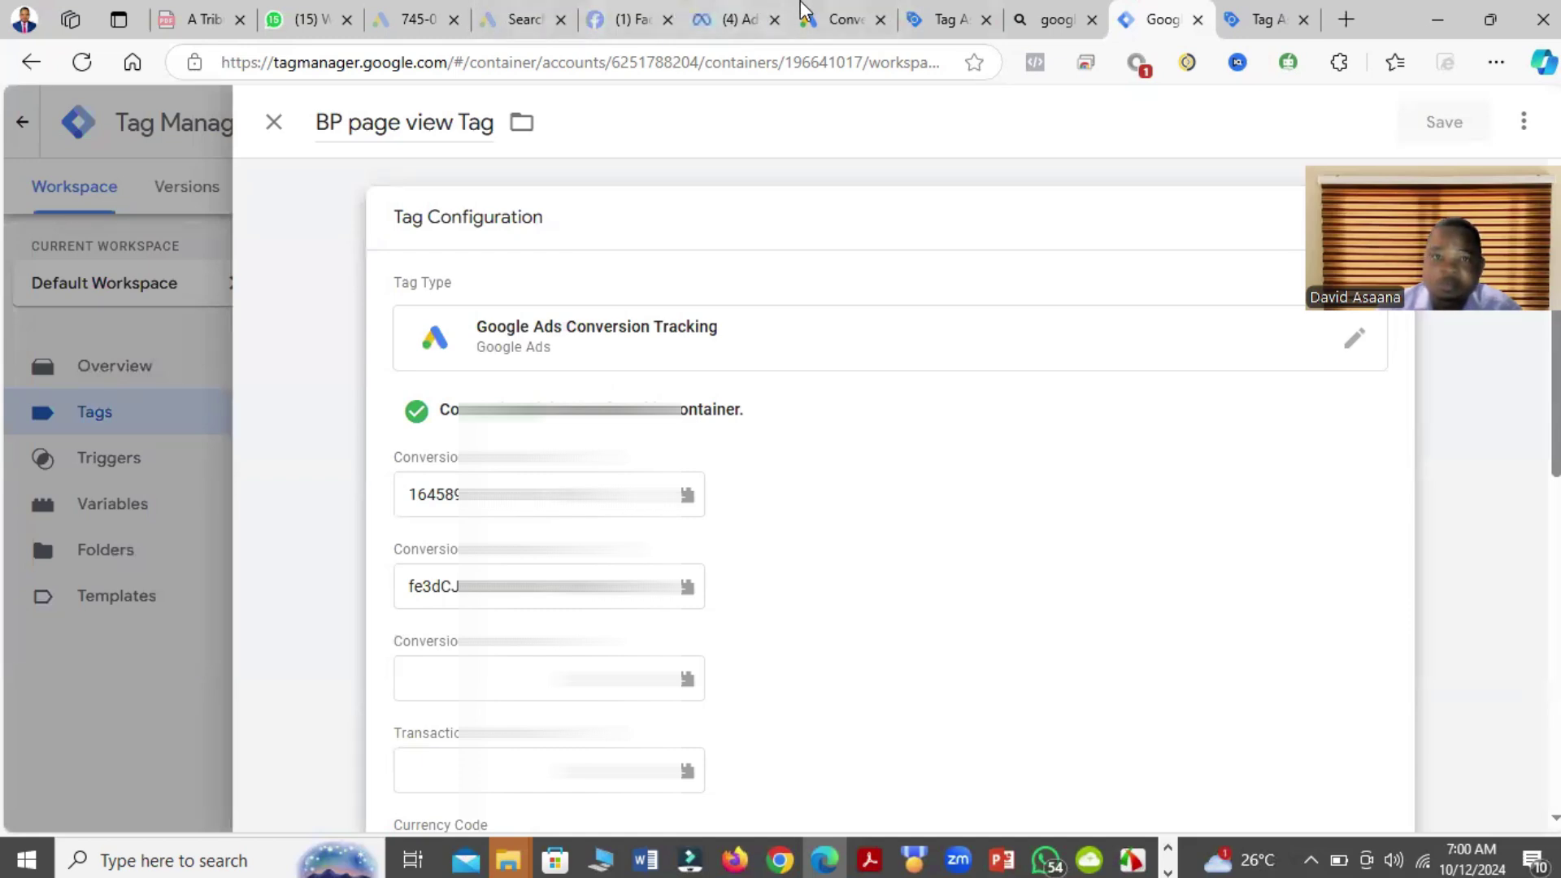
left_click(823, 15)
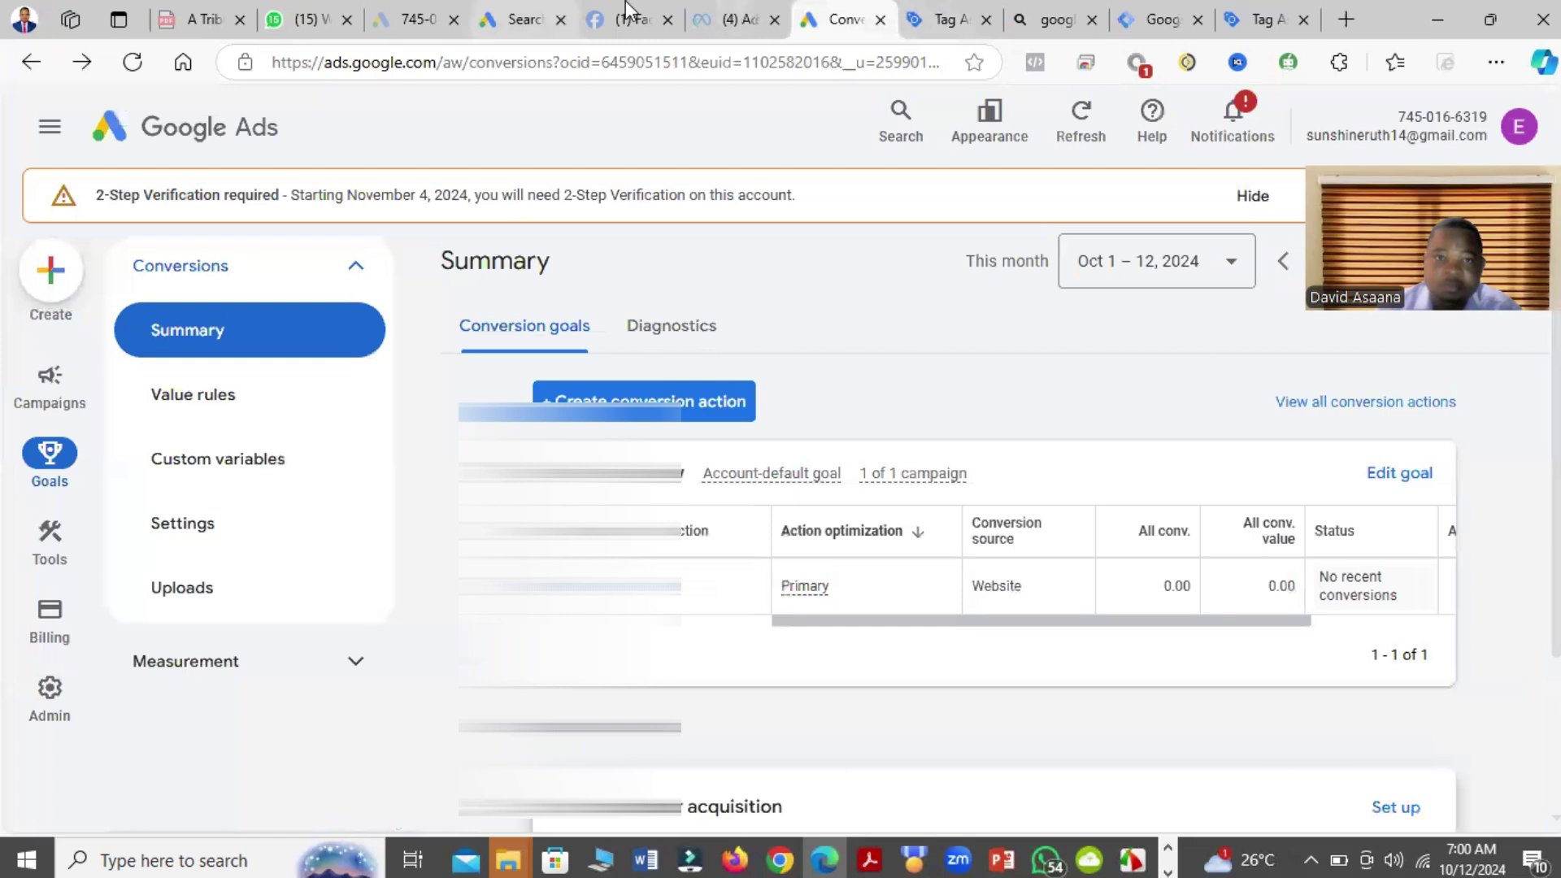
left_click(907, 14)
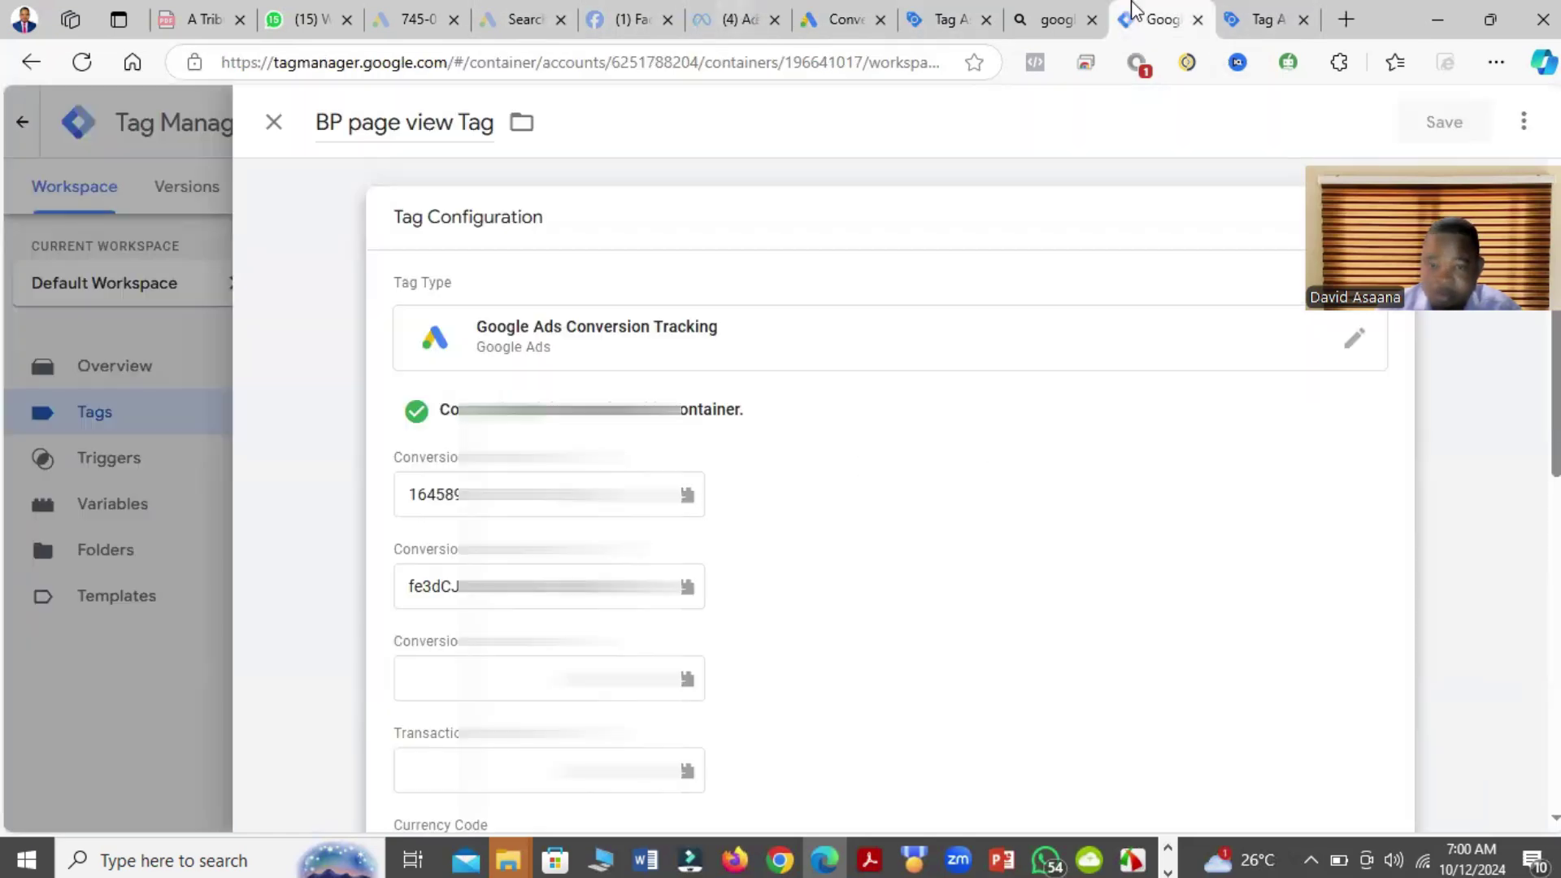
left_click(1158, 20)
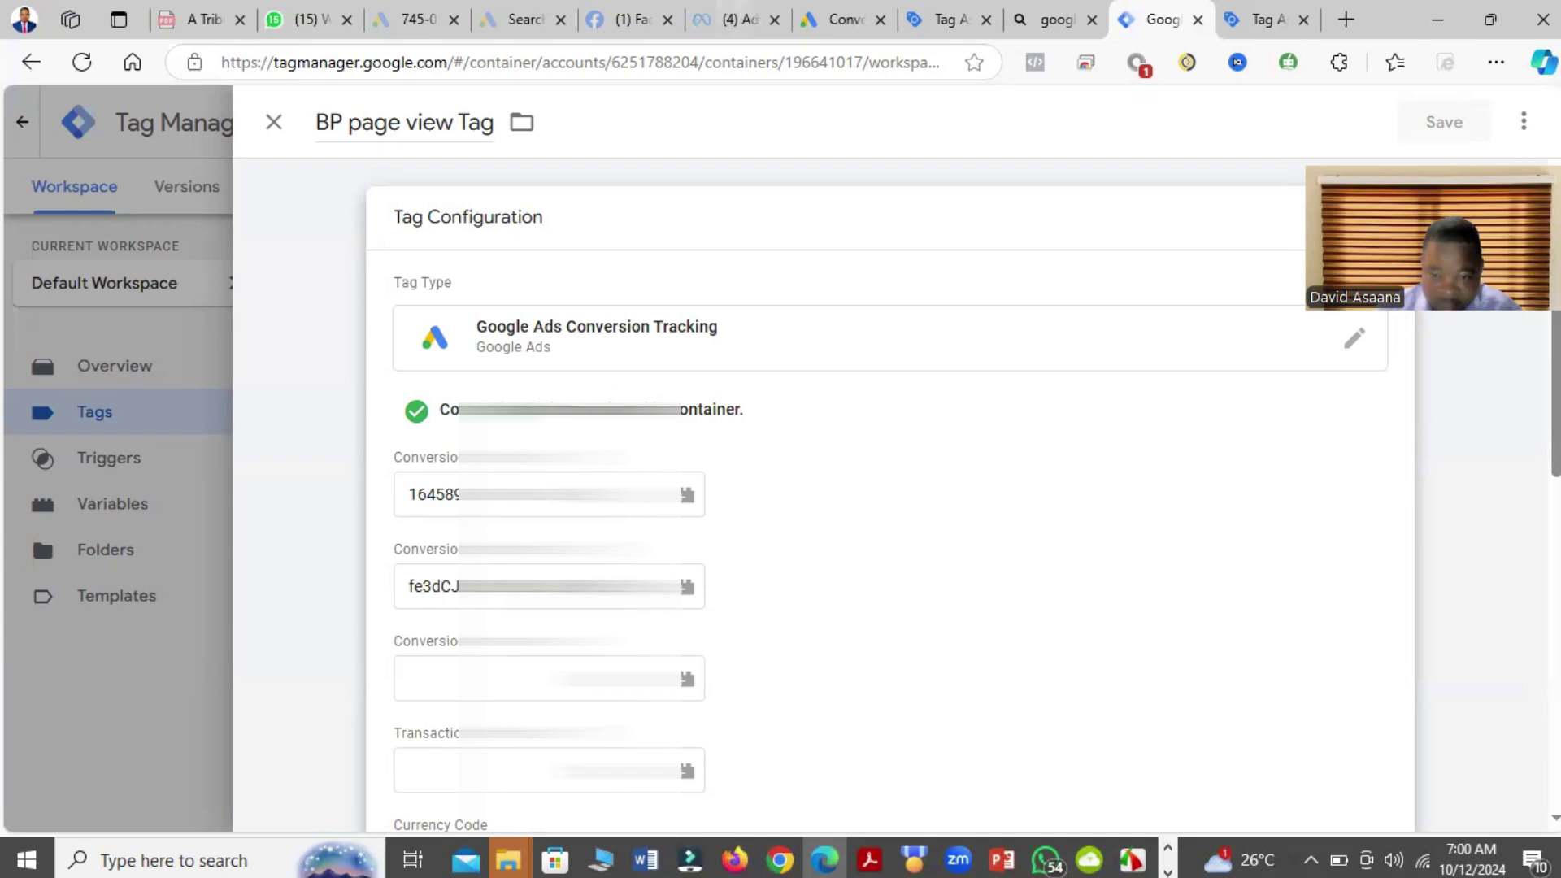
Step: Review the BP page view Tag's remaining settings and firing trigger, close it without changes and open the container's trigger list
scroll(1276, 639, "down", 5)
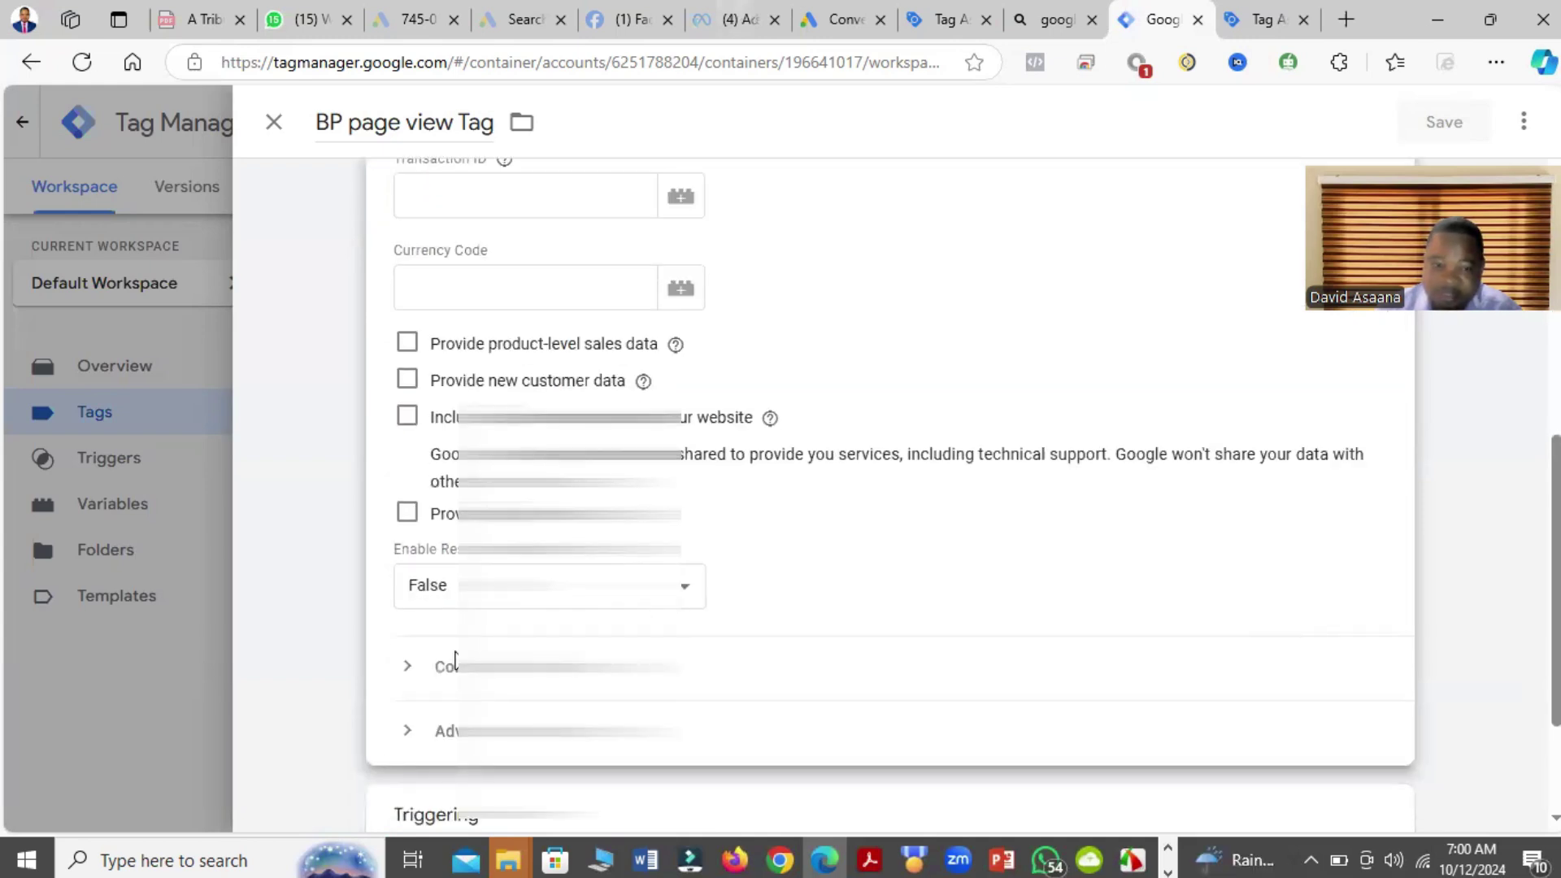
scroll(1306, 418, "down", 2)
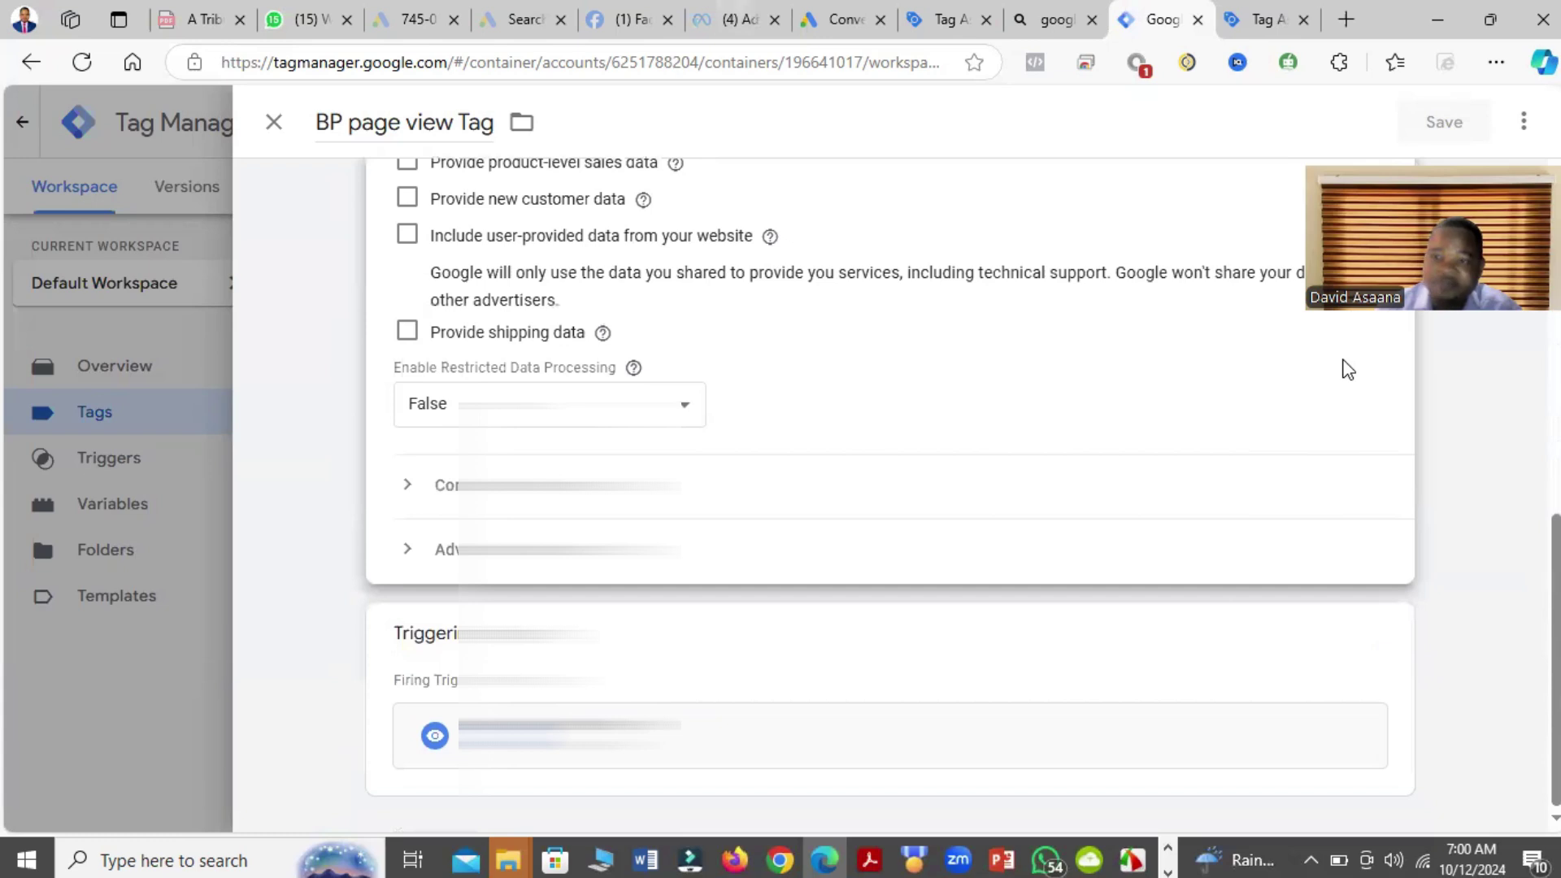
scroll(1024, 398, "up", 8)
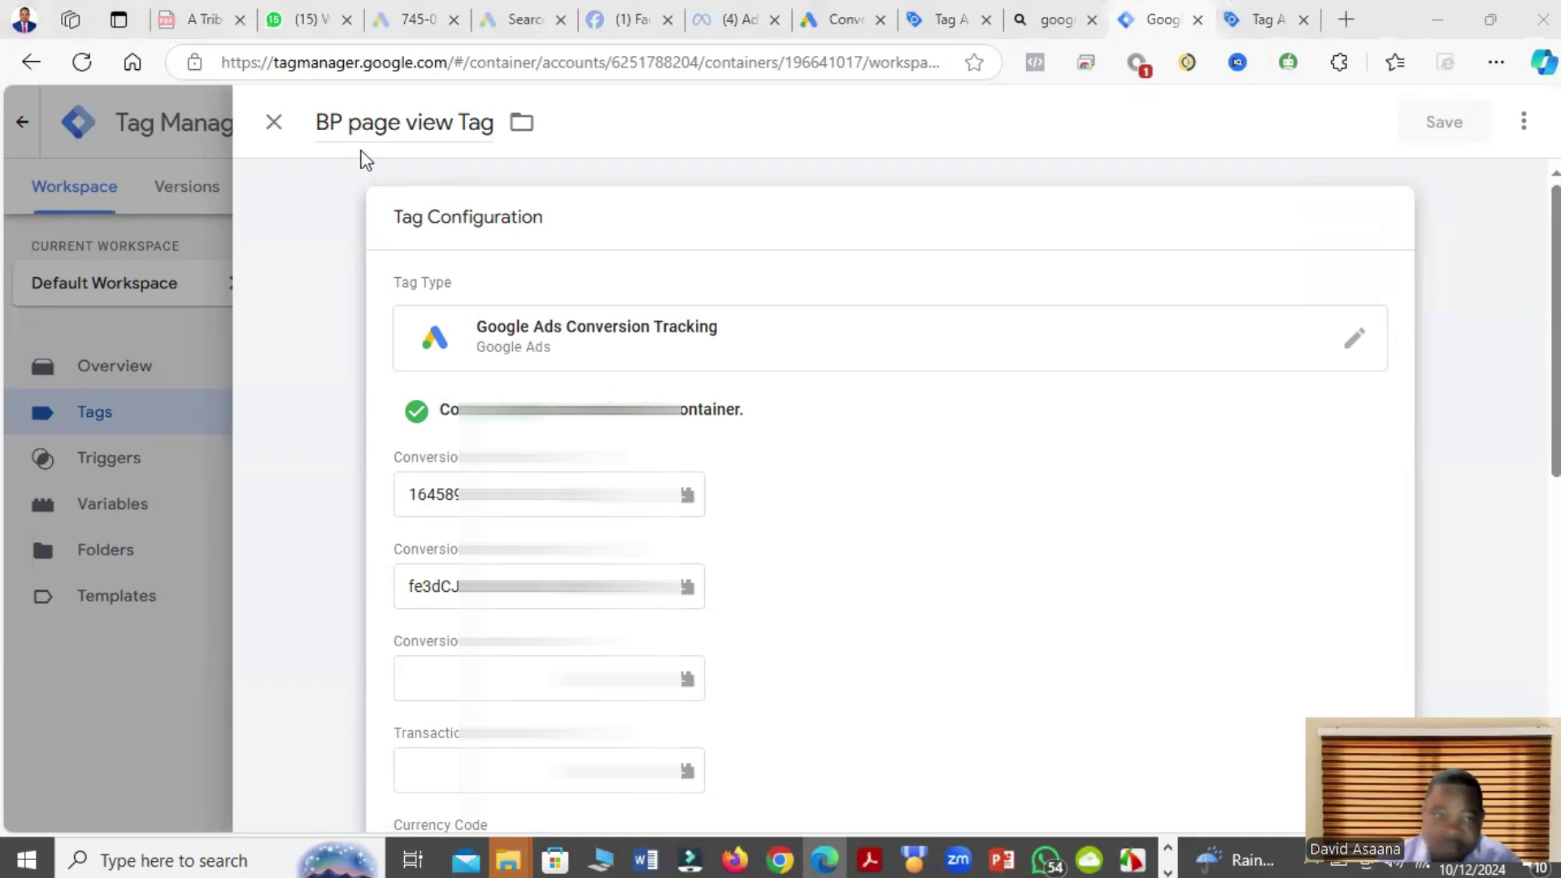
left_click(273, 124)
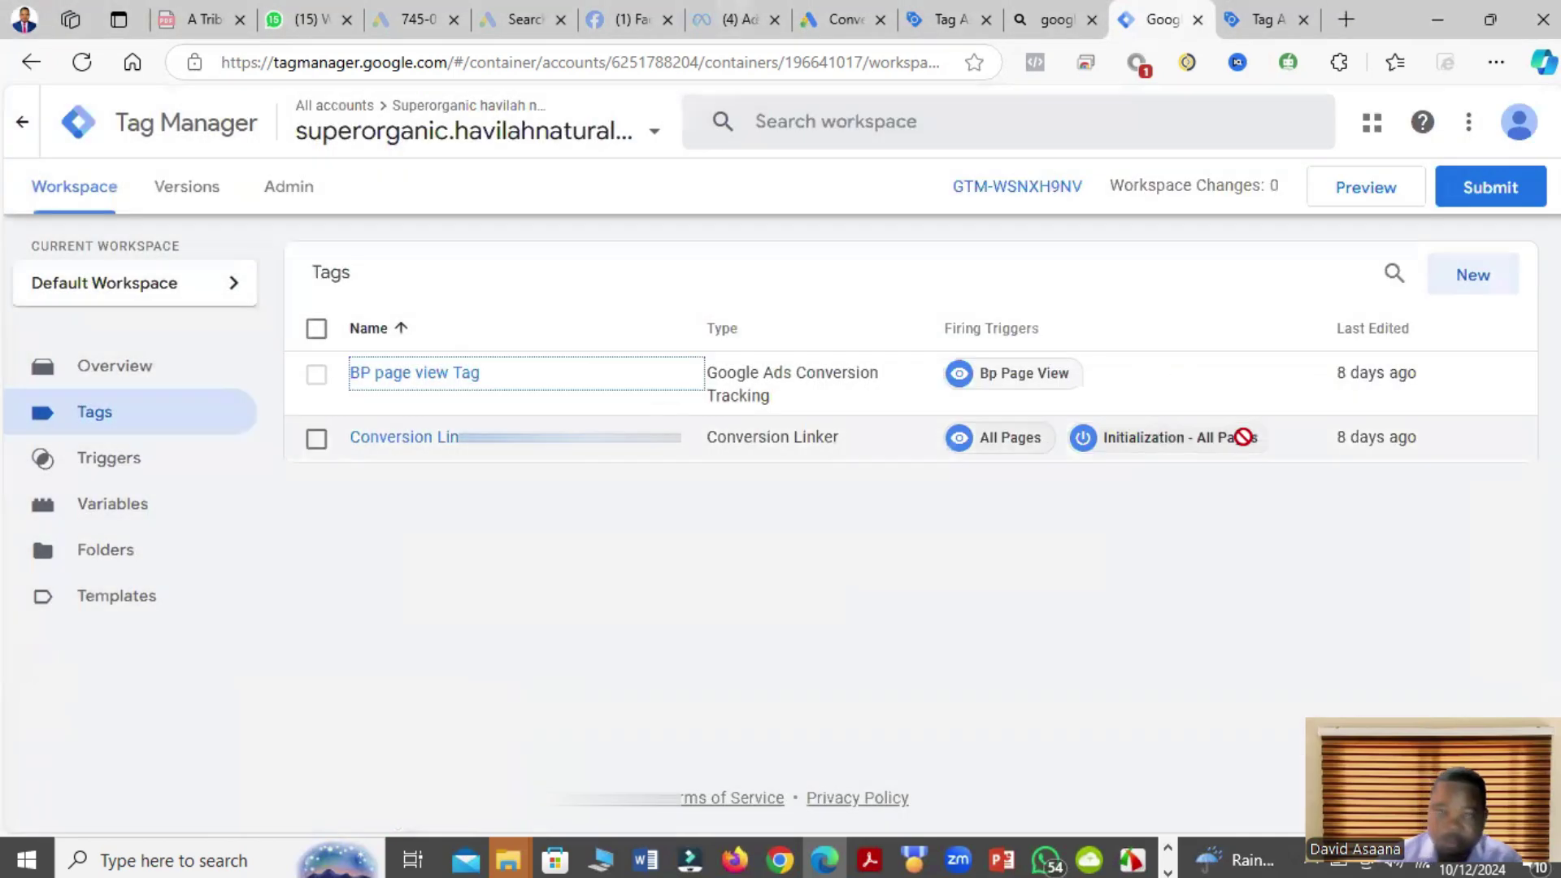
left_click(176, 478)
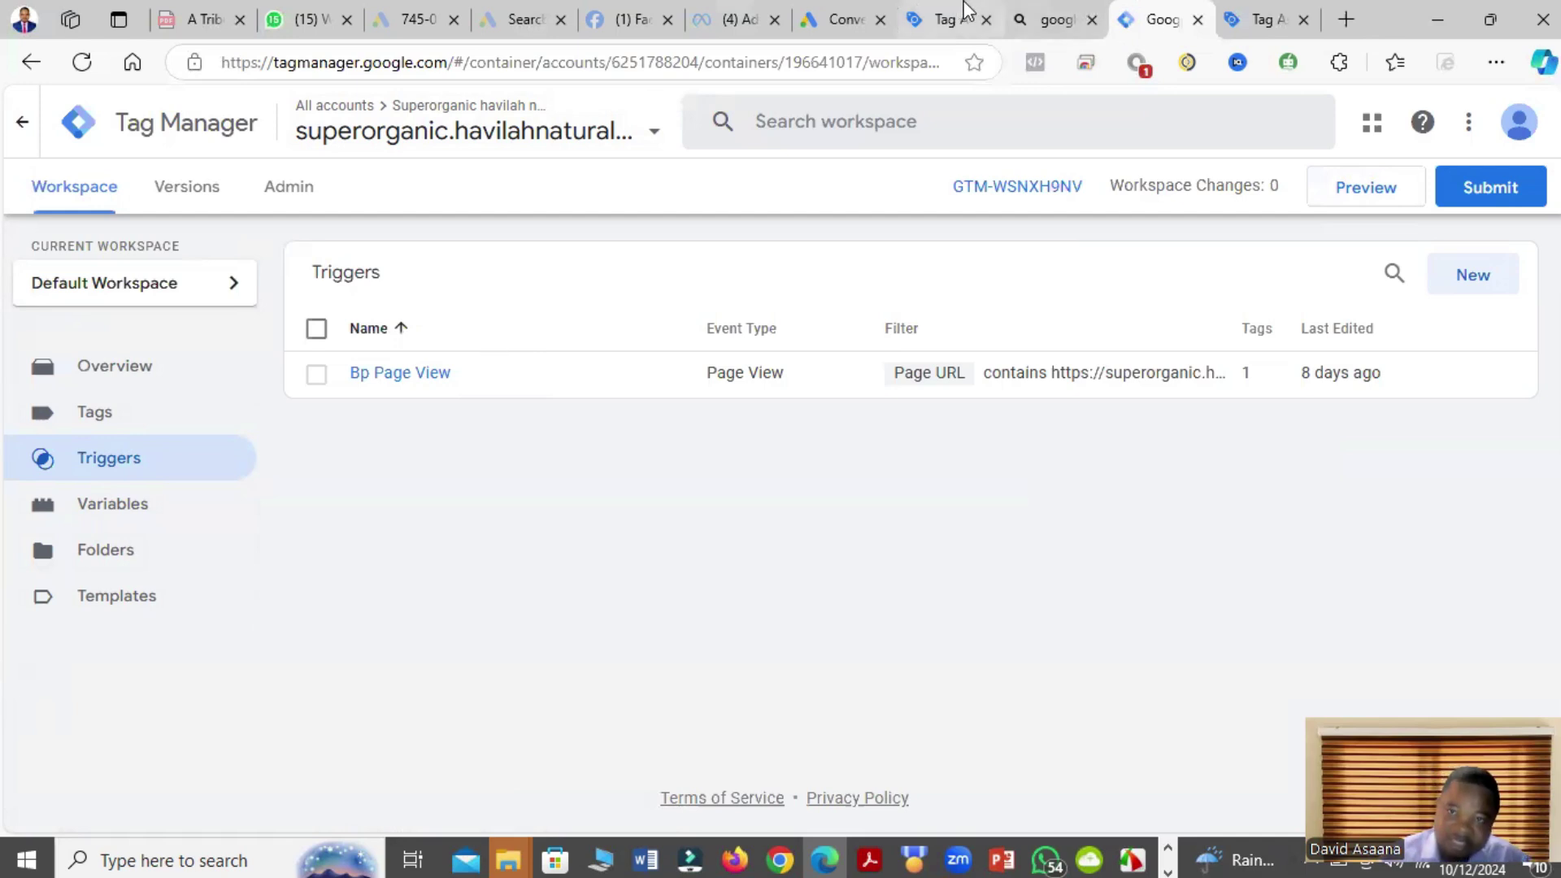
Step: Examine the detailed Tag Assistant summary of fired tags for the BP page view test, then return to Tag Manager's trigger list
left_click(947, 20)
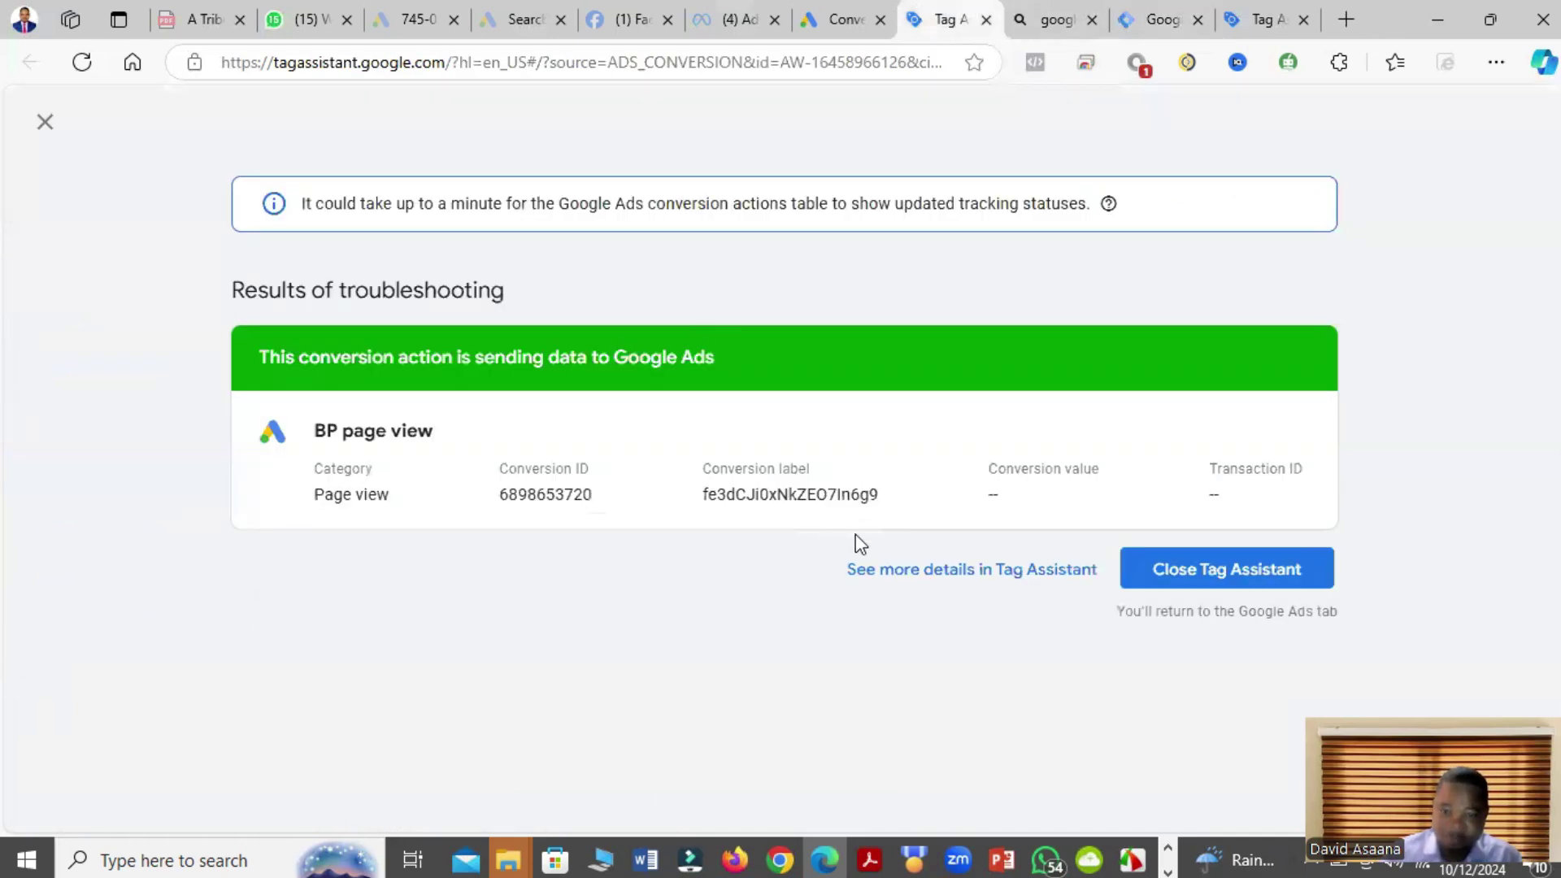
left_click(961, 577)
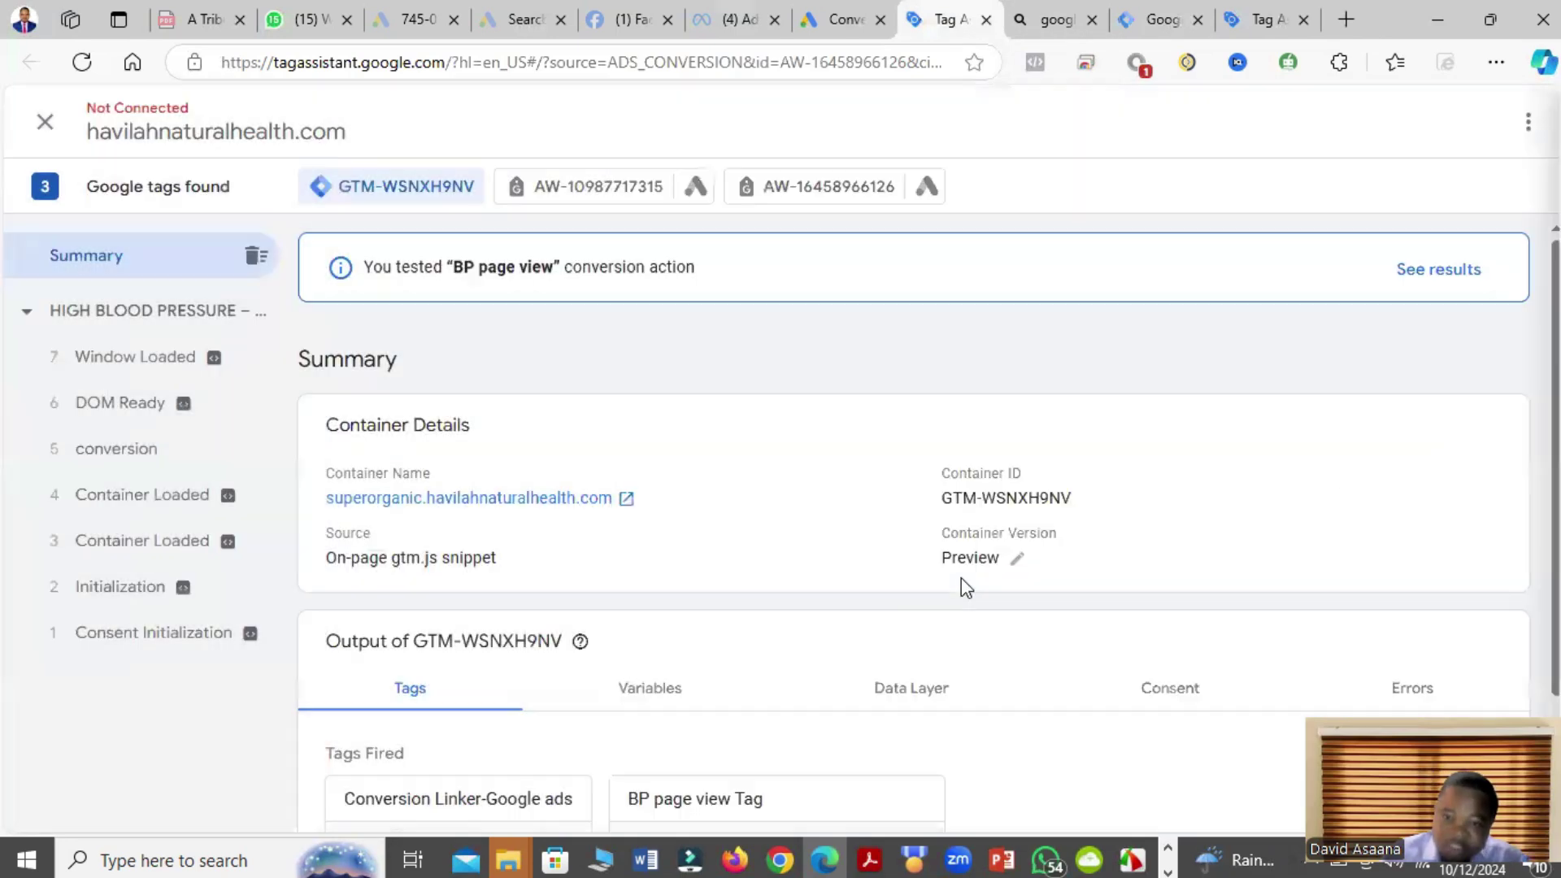
scroll(575, 436, "down", 2)
scroll(479, 461, "up", 2)
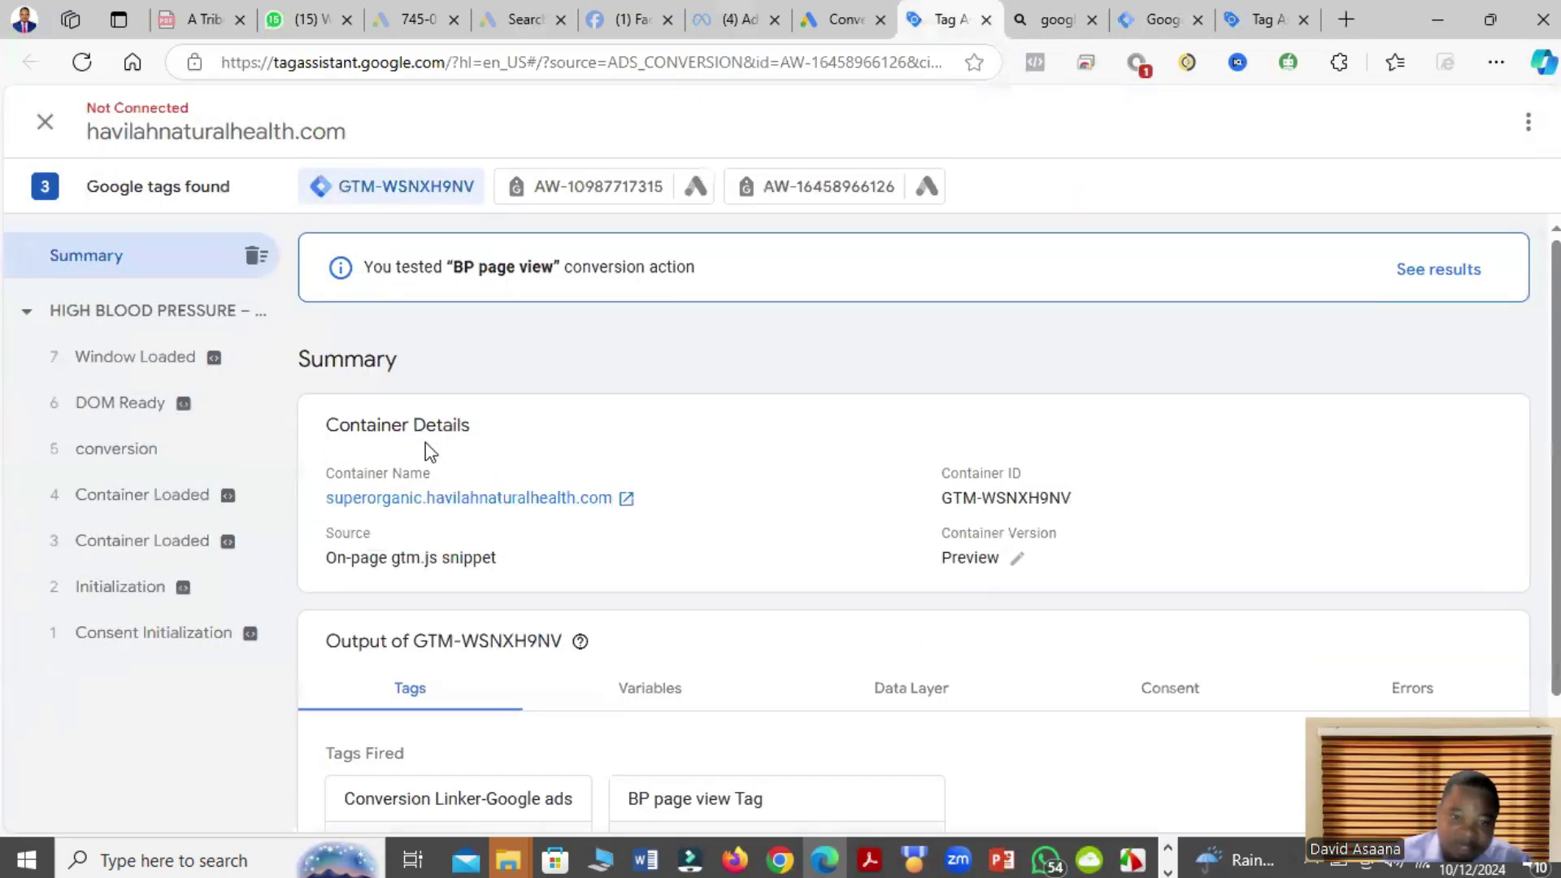
scroll(443, 470, "down", 2)
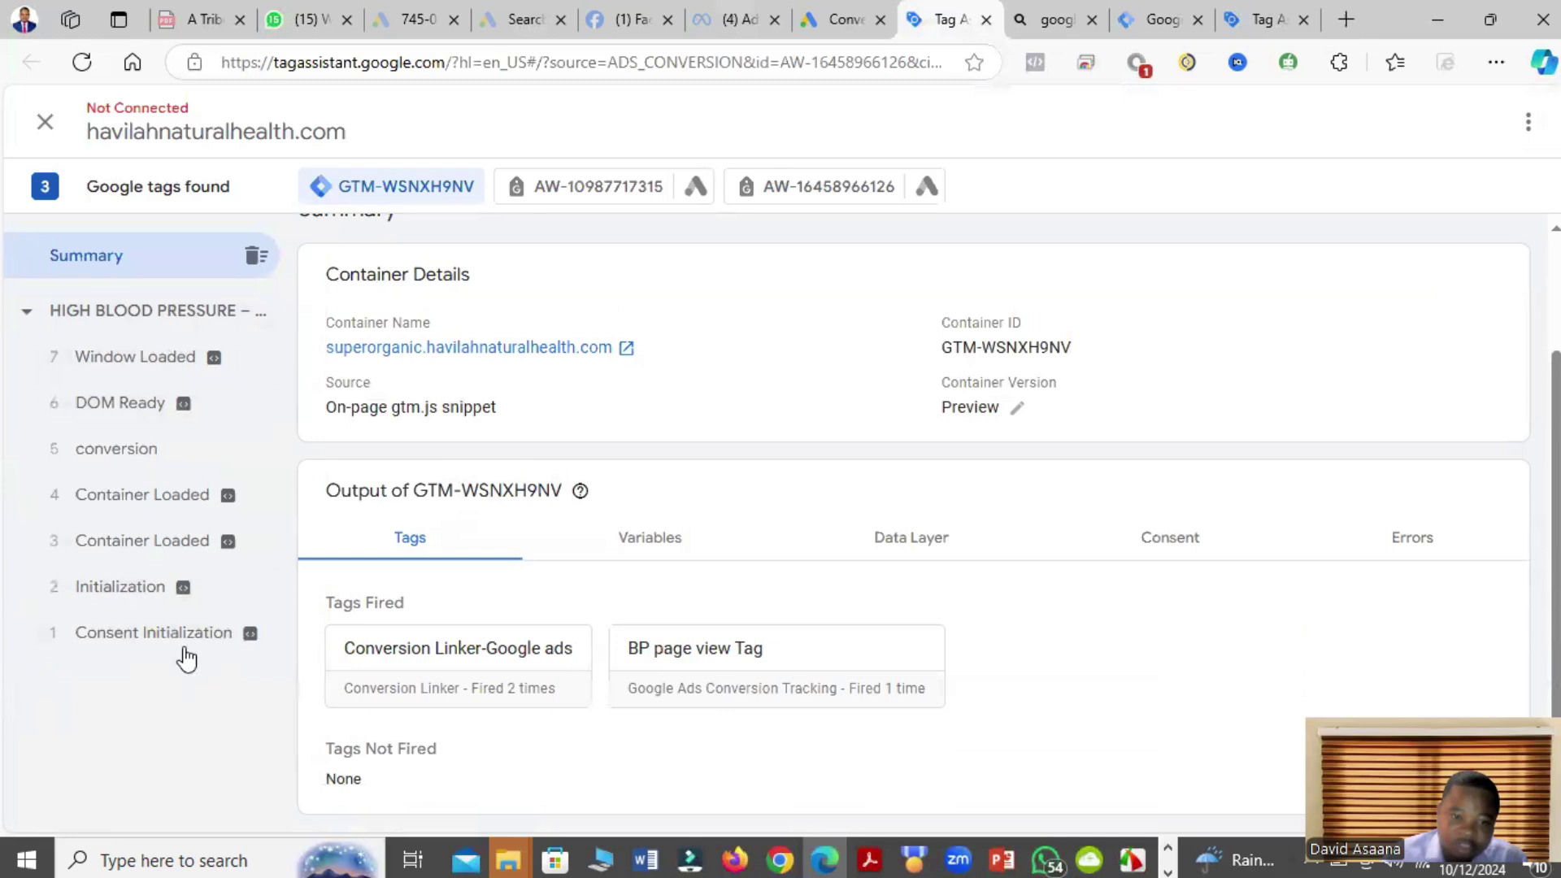
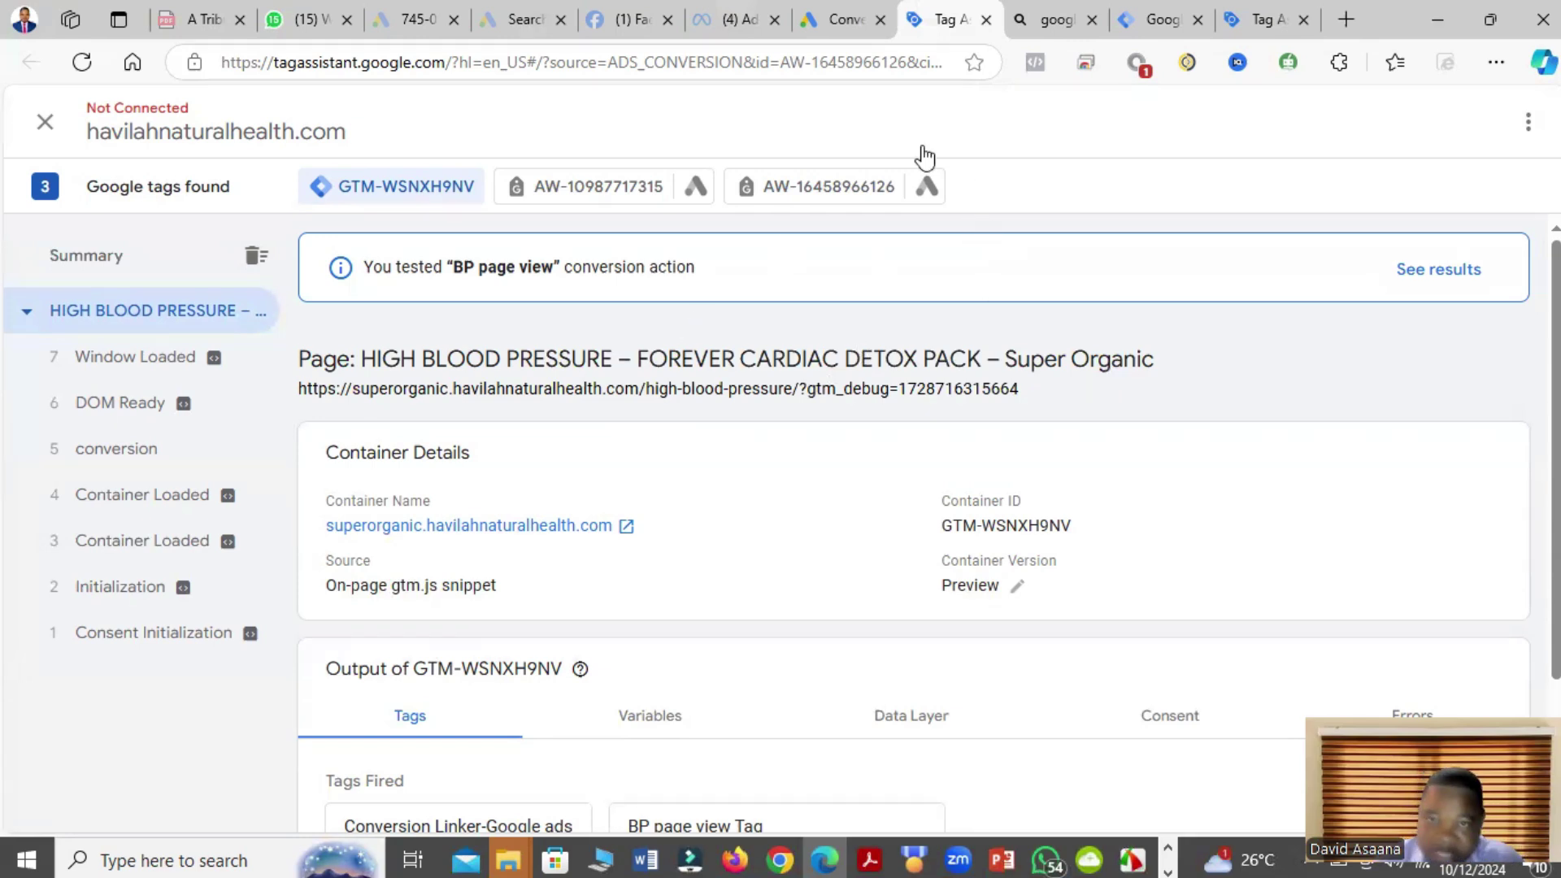
left_click(1169, 10)
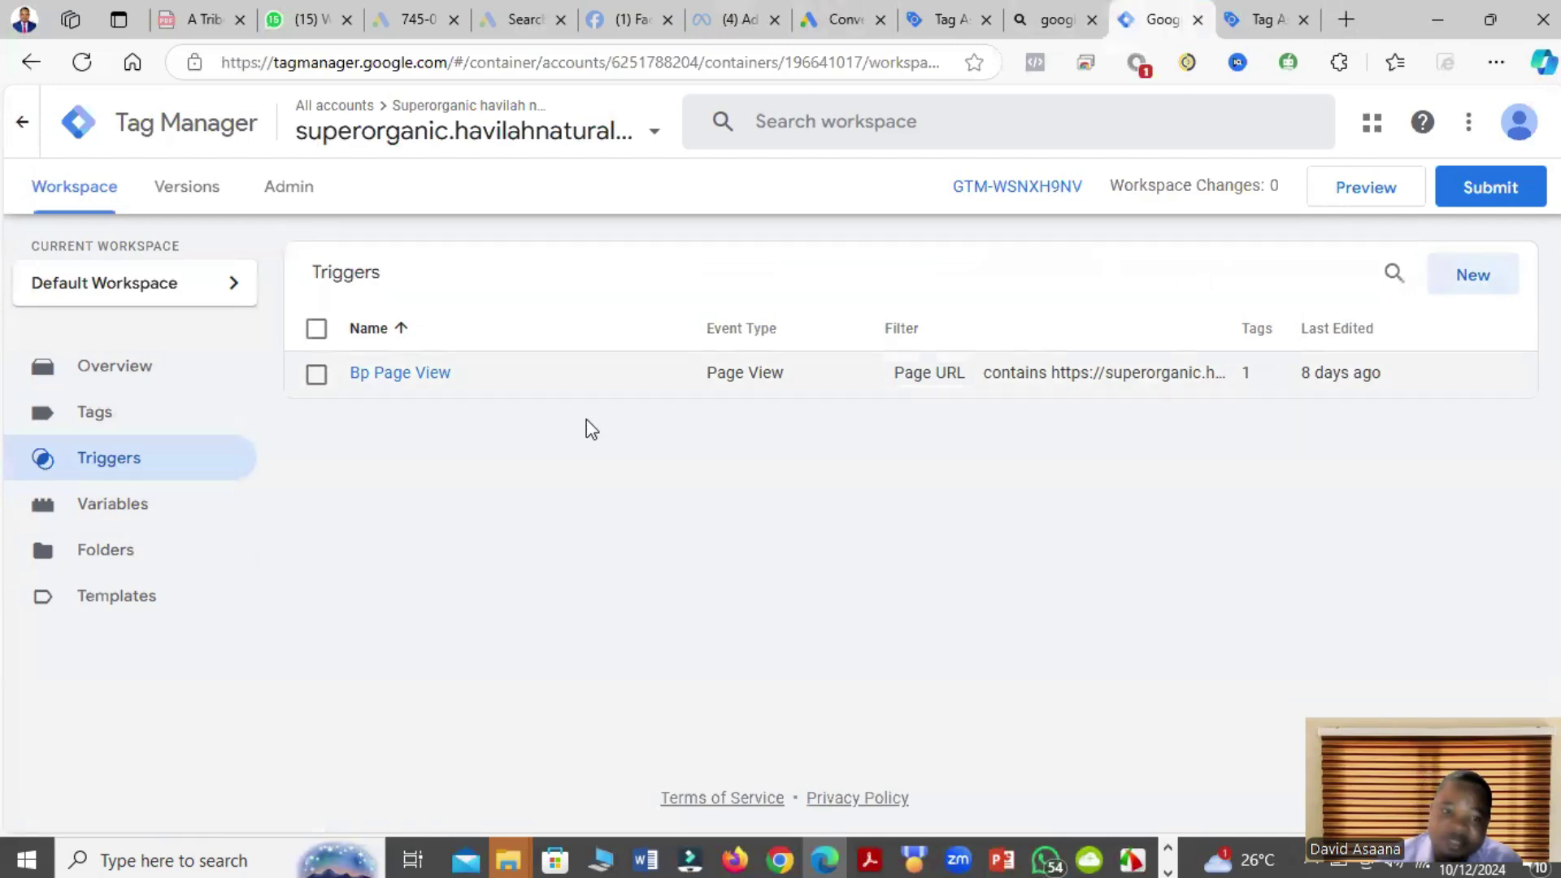
Step: Inspect the Bp Page View trigger's type, firing condition and the trigger type choices, and close it without changes
left_click(410, 383)
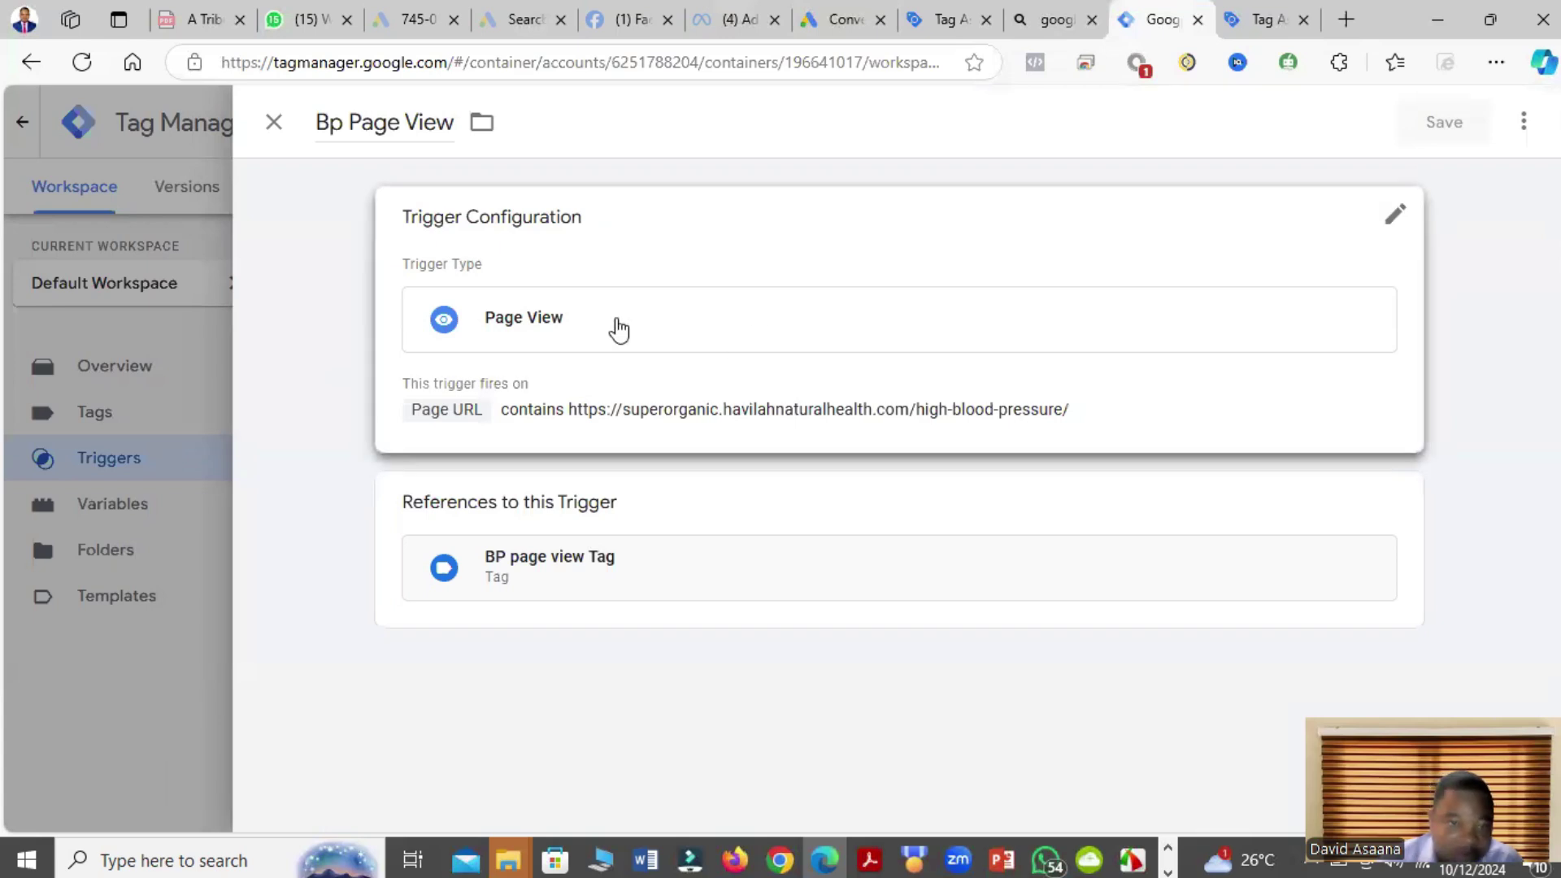
left_click(665, 334)
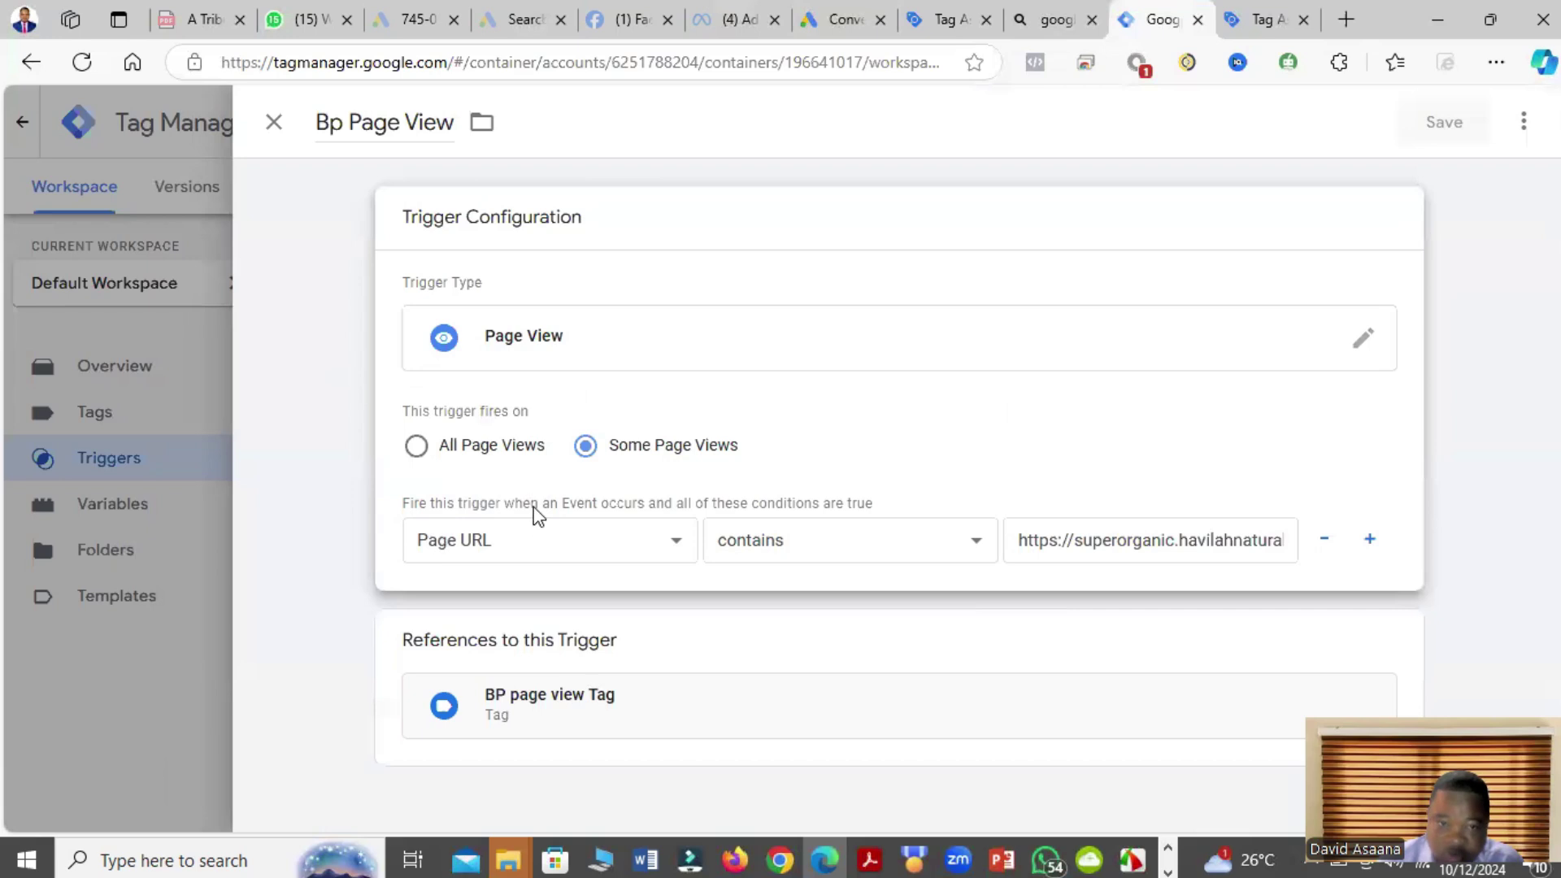
left_click(1372, 339)
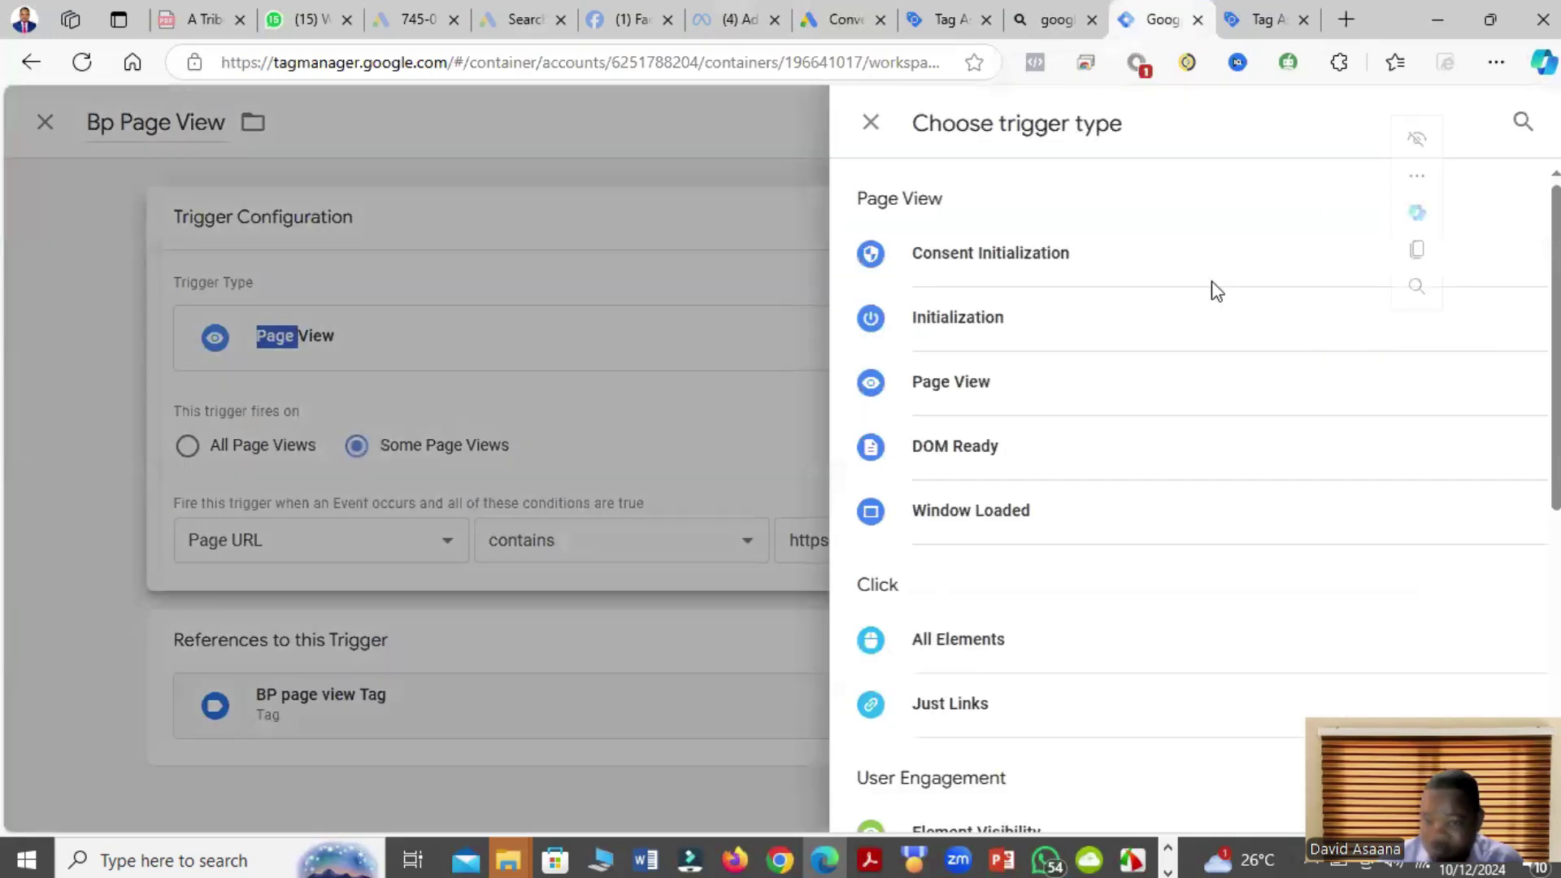
left_click(871, 123)
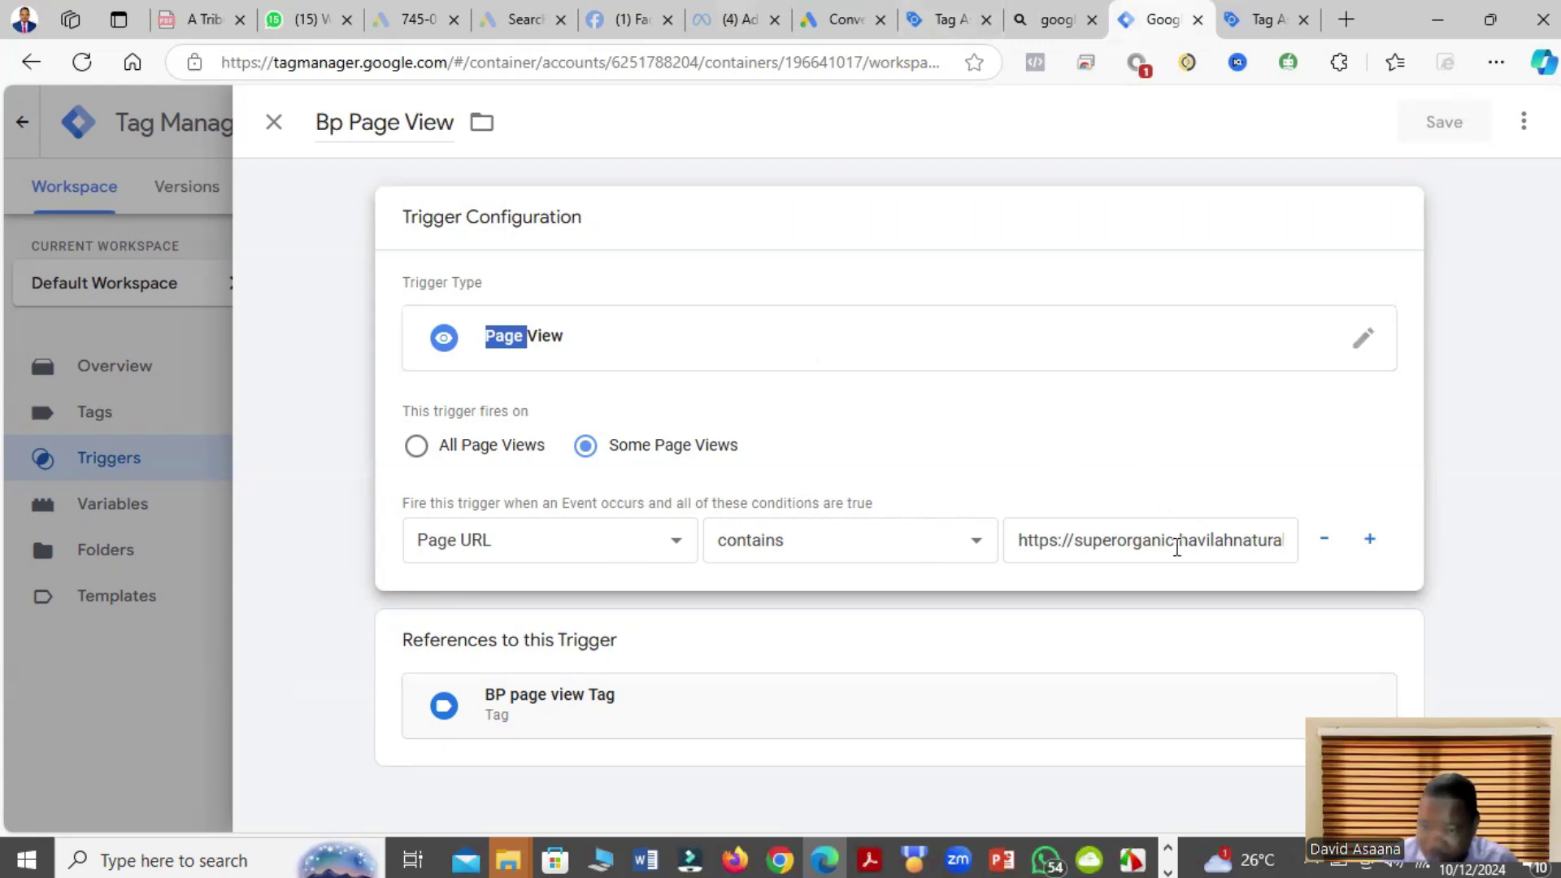
left_click(274, 124)
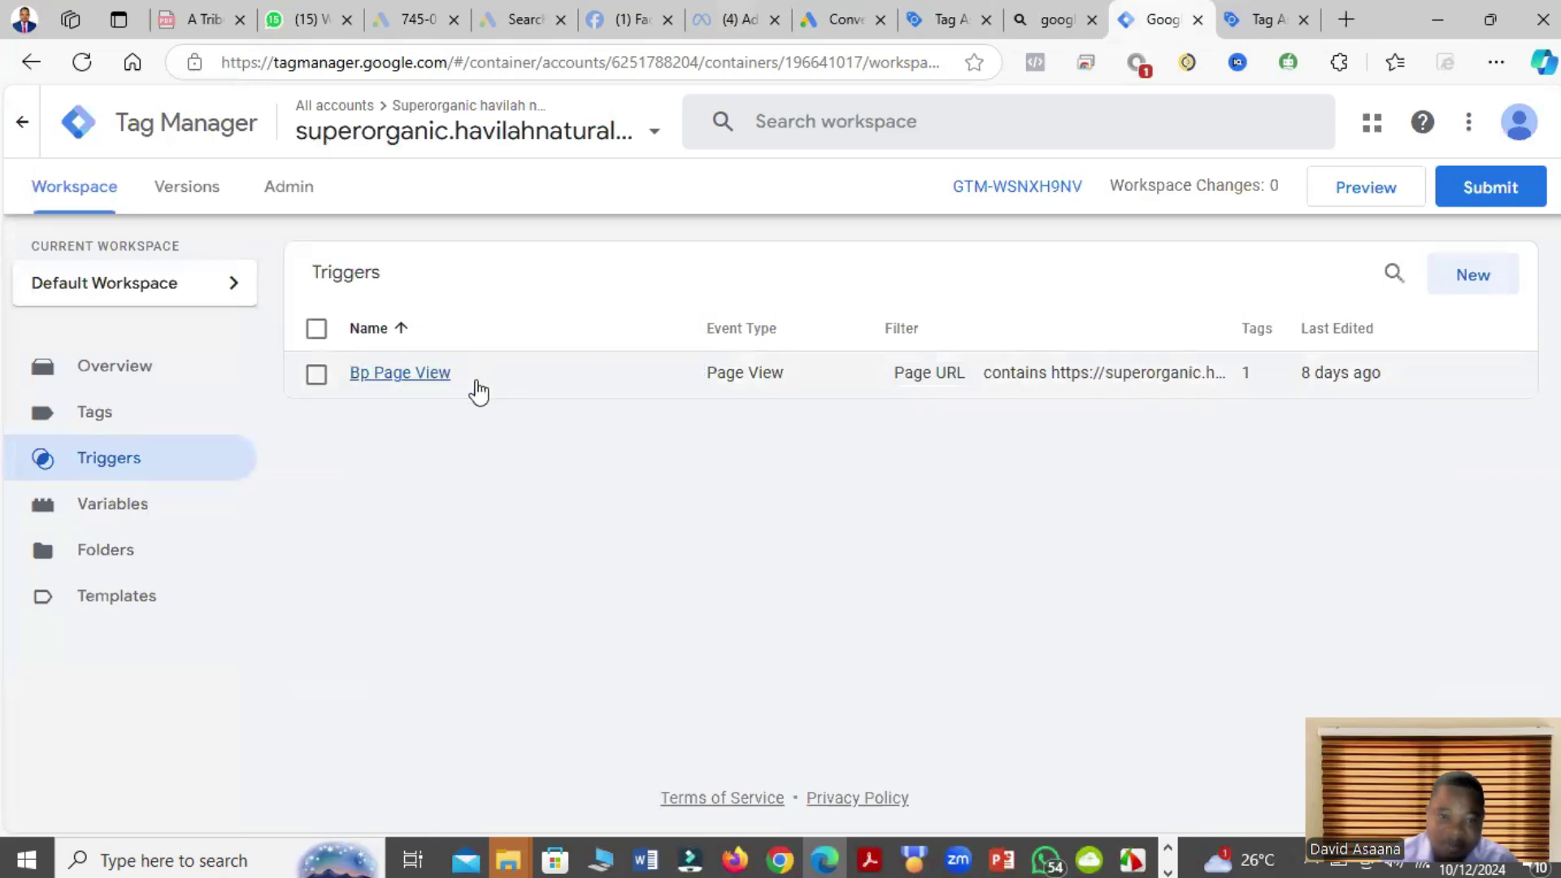
Step: Reopen the Bp Page View trigger for editing and review the full range of available trigger types
left_click(422, 376)
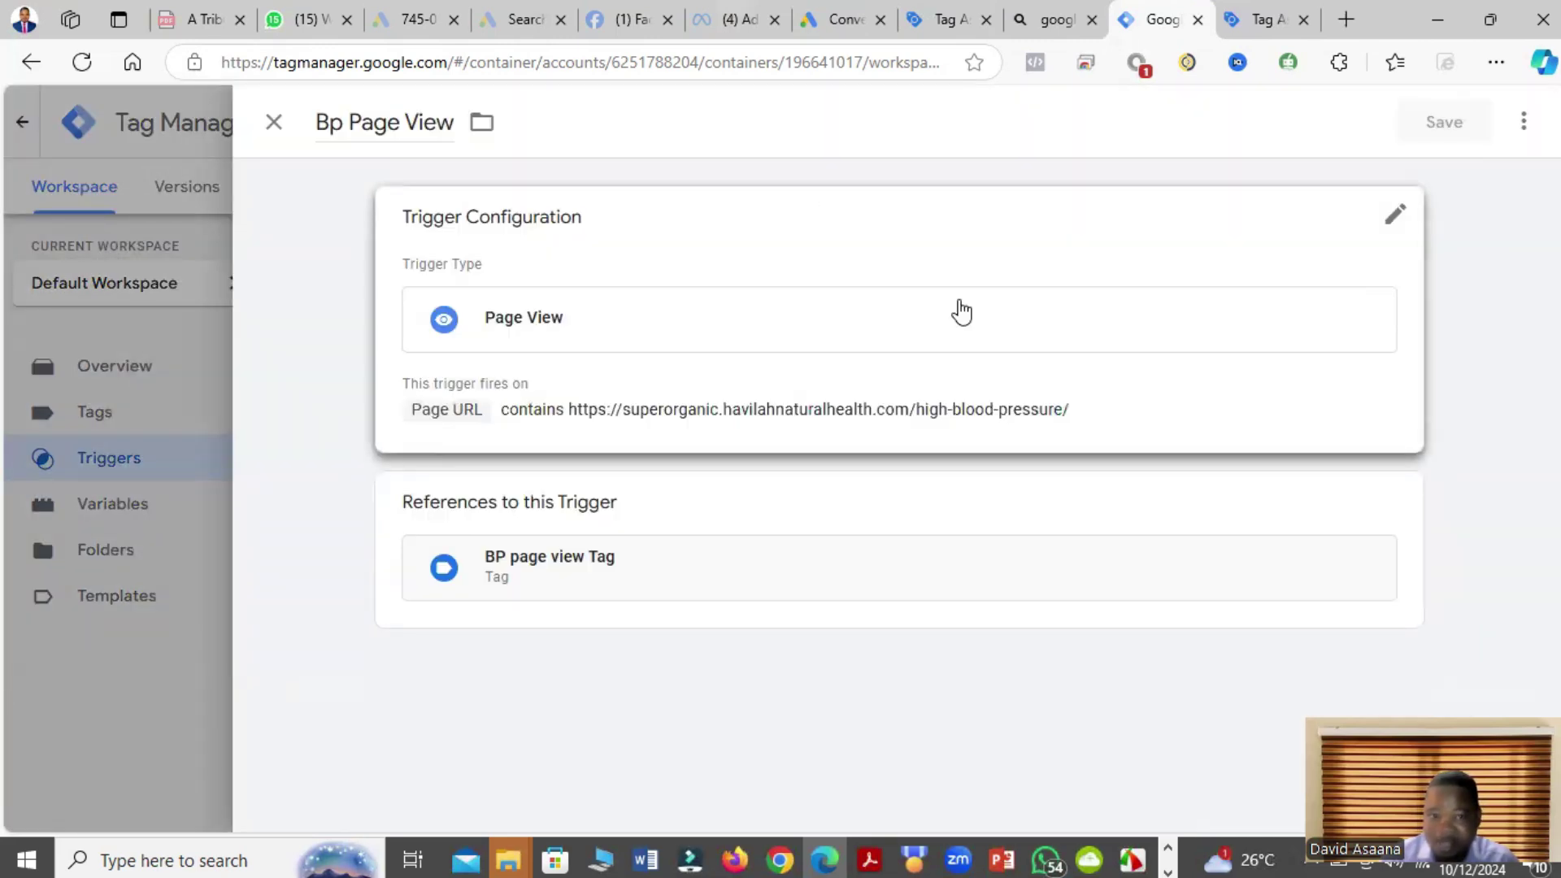
left_click(968, 307)
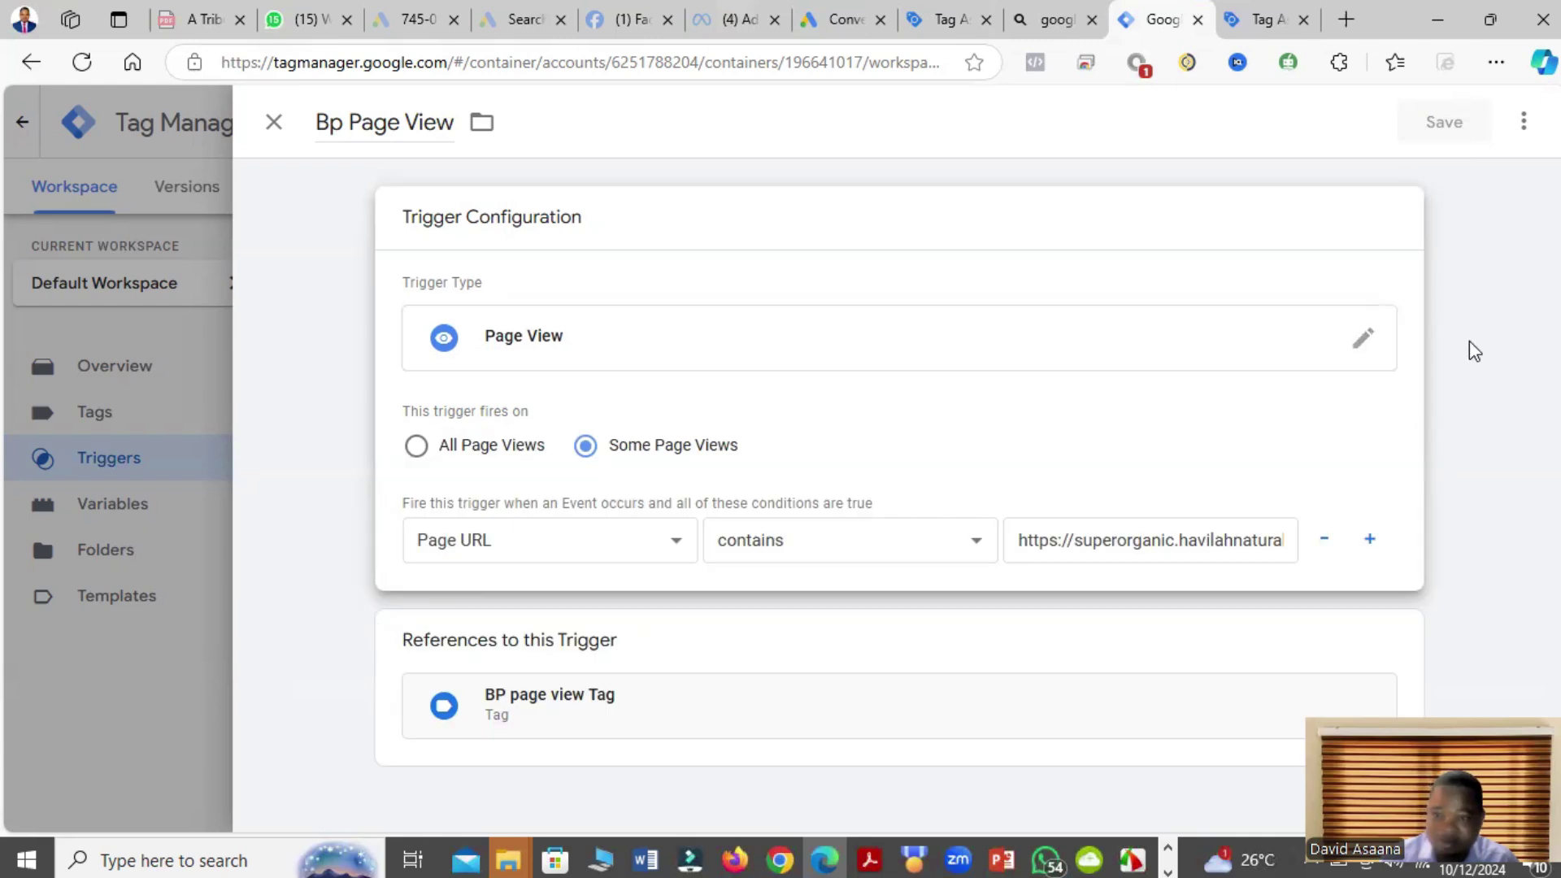
left_click(1373, 343)
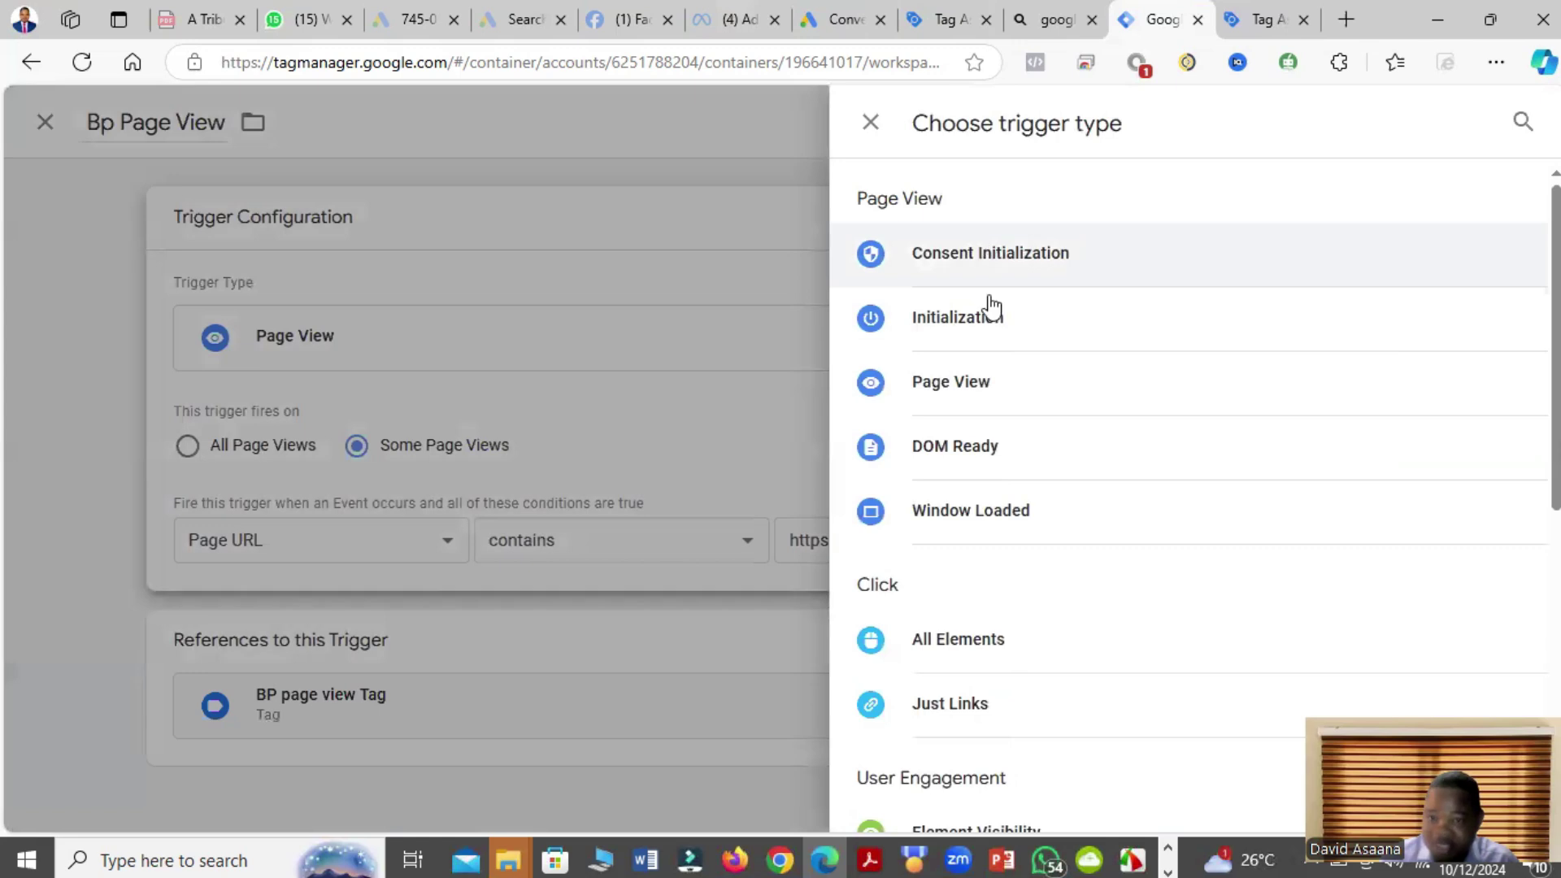
scroll(1041, 430, "down", 4)
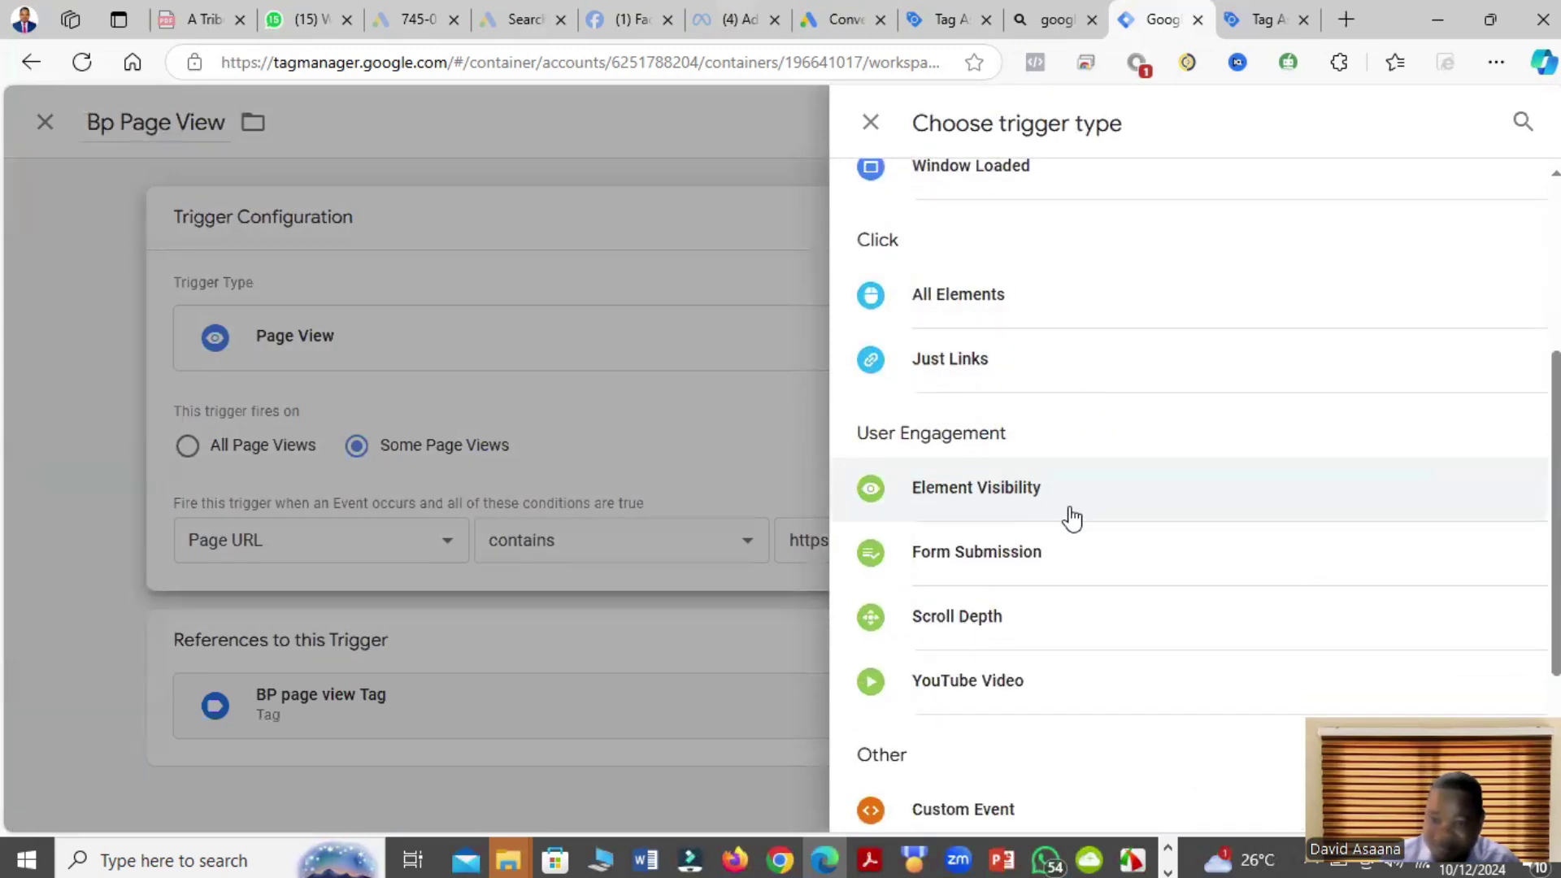
scroll(1049, 472, "down", 3)
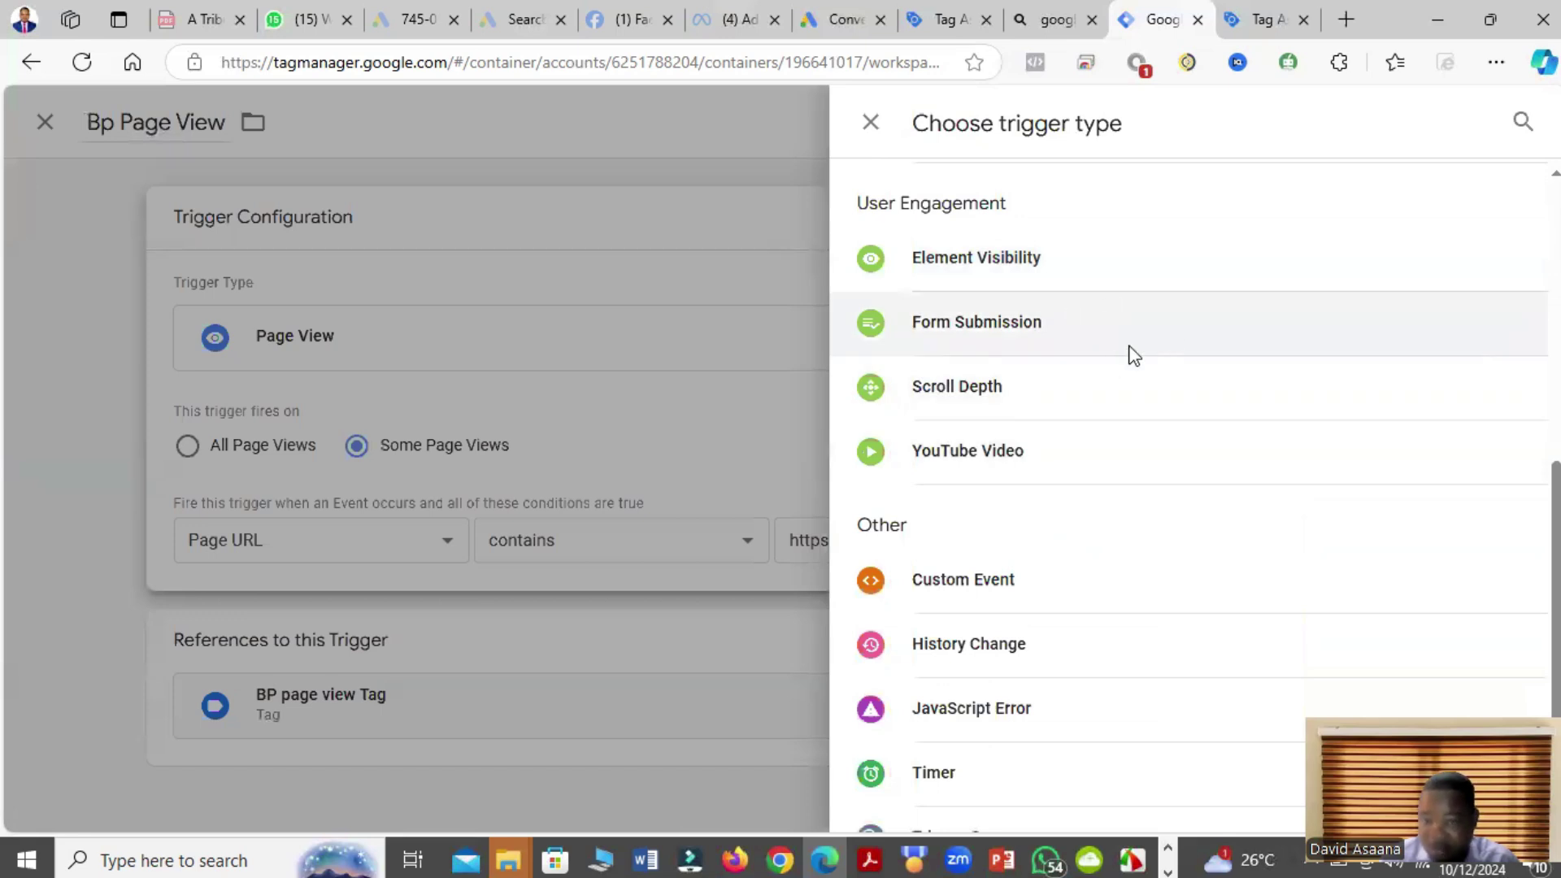
scroll(1170, 365, "down", 1)
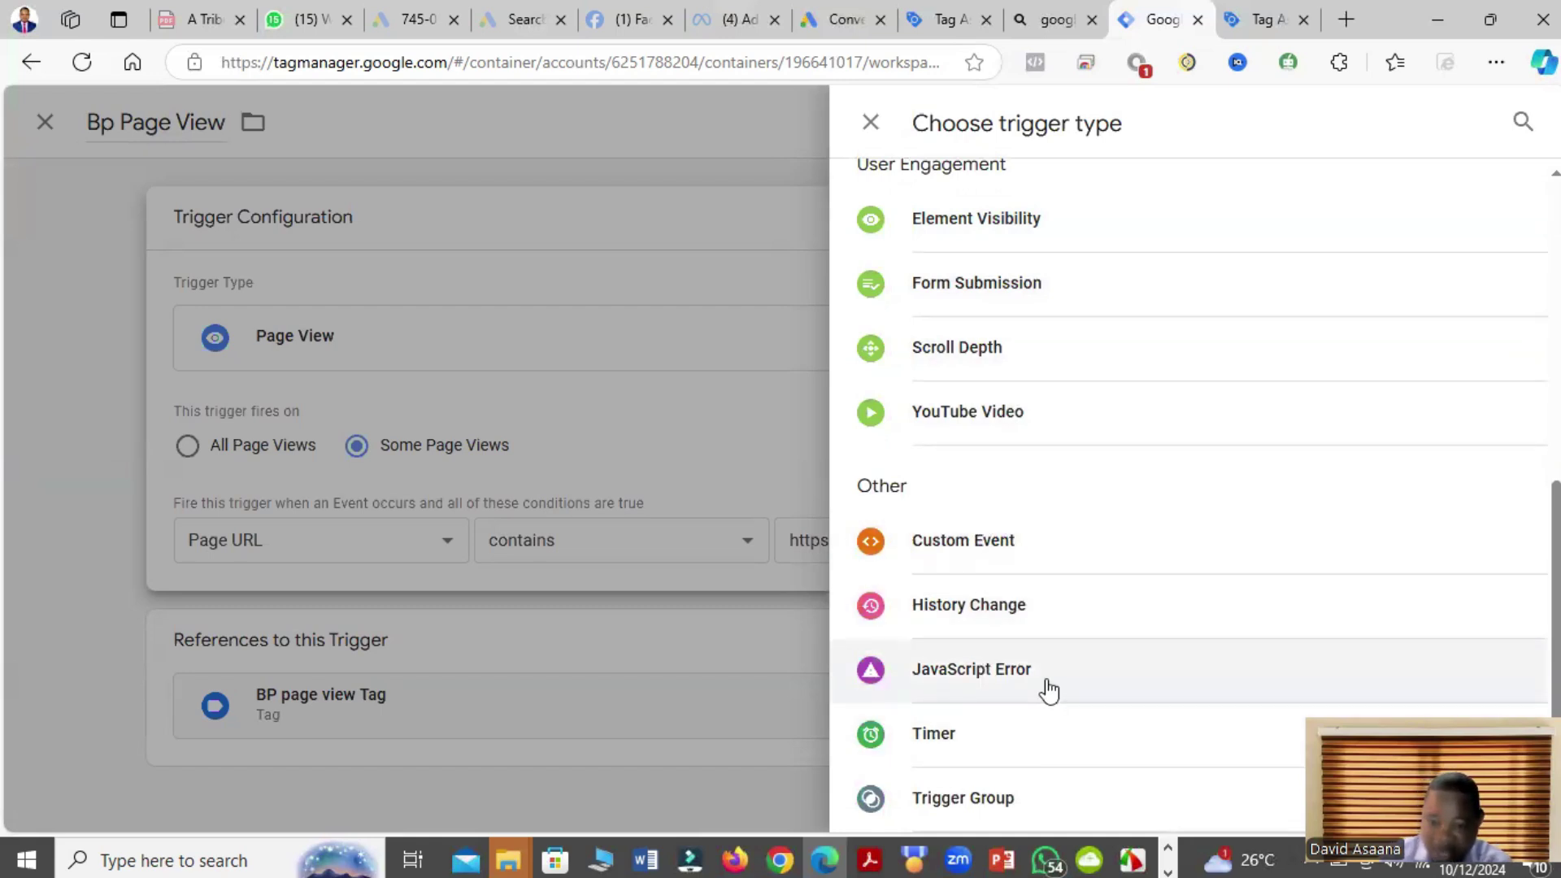
Step: Try the Custom Event type on the Bp Page View trigger and change it back to Page View
left_click(986, 549)
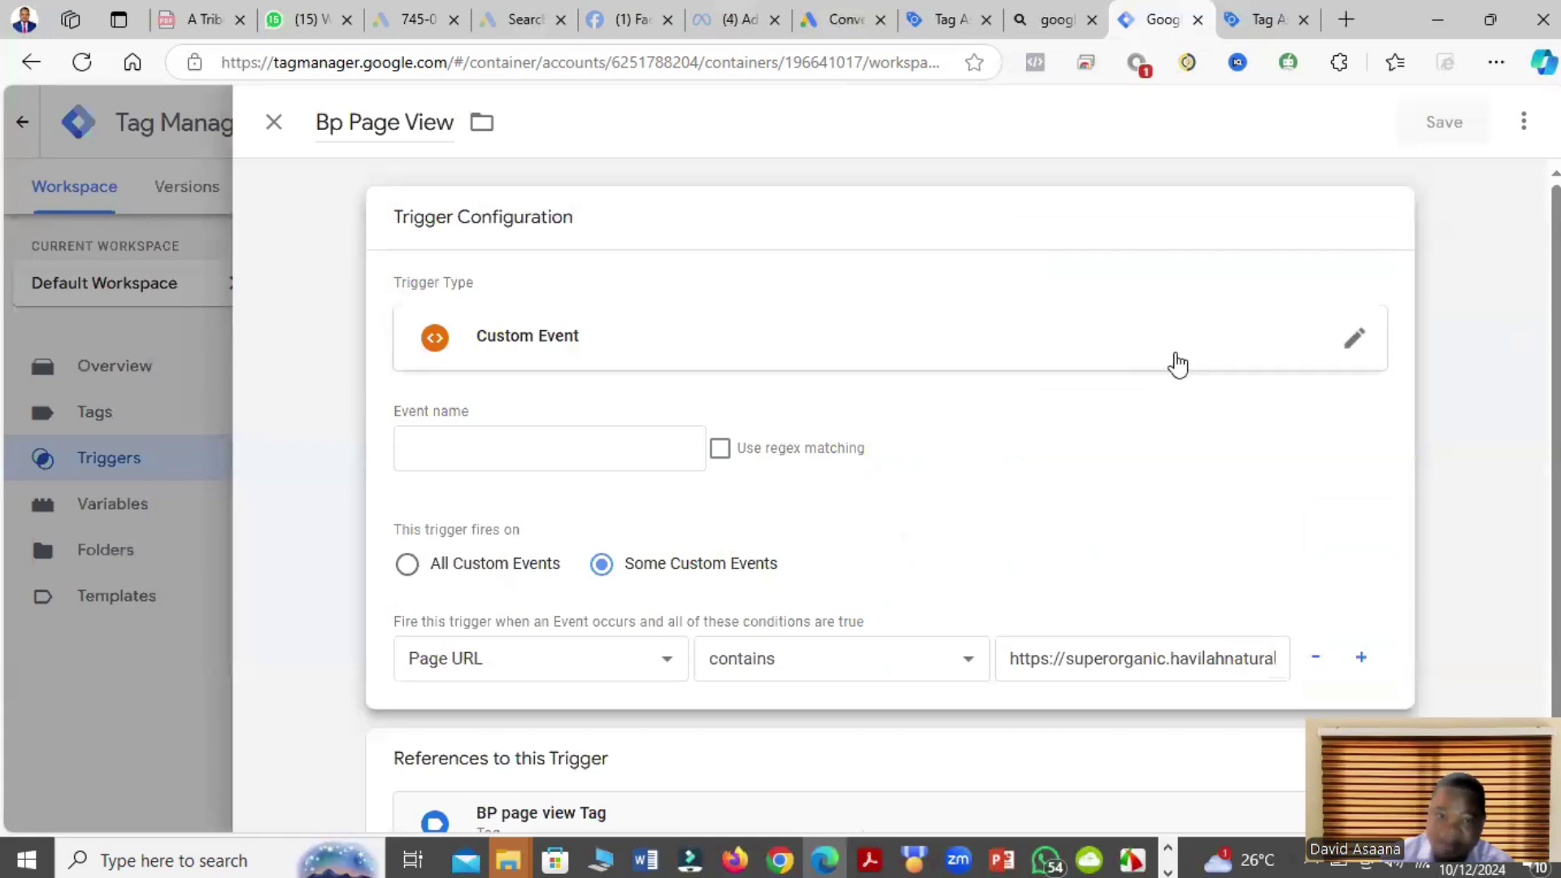
left_click(1202, 355)
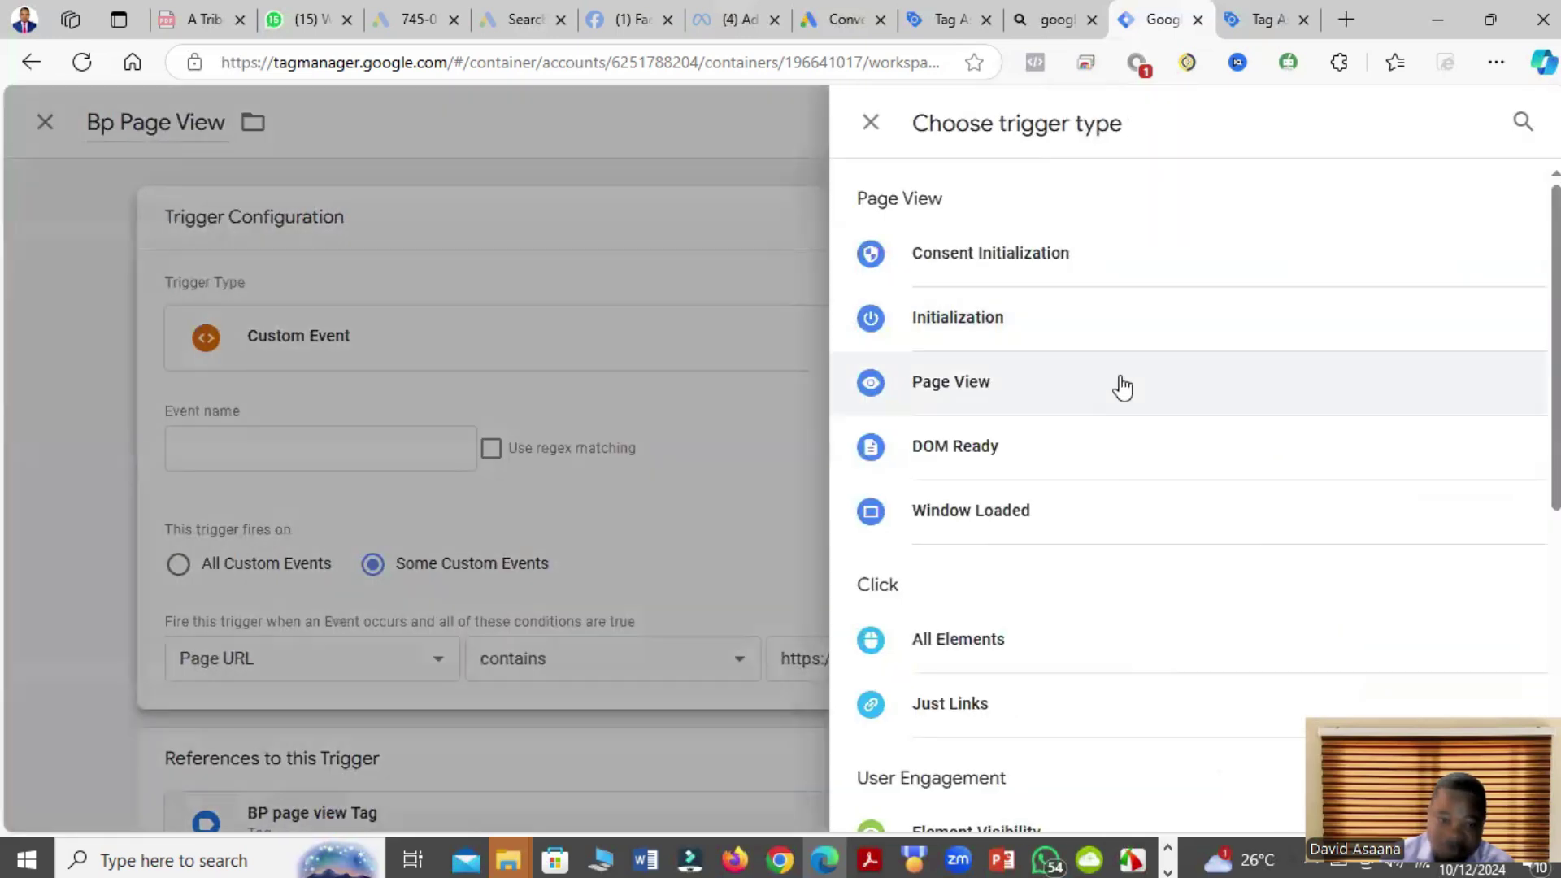
left_click(1123, 383)
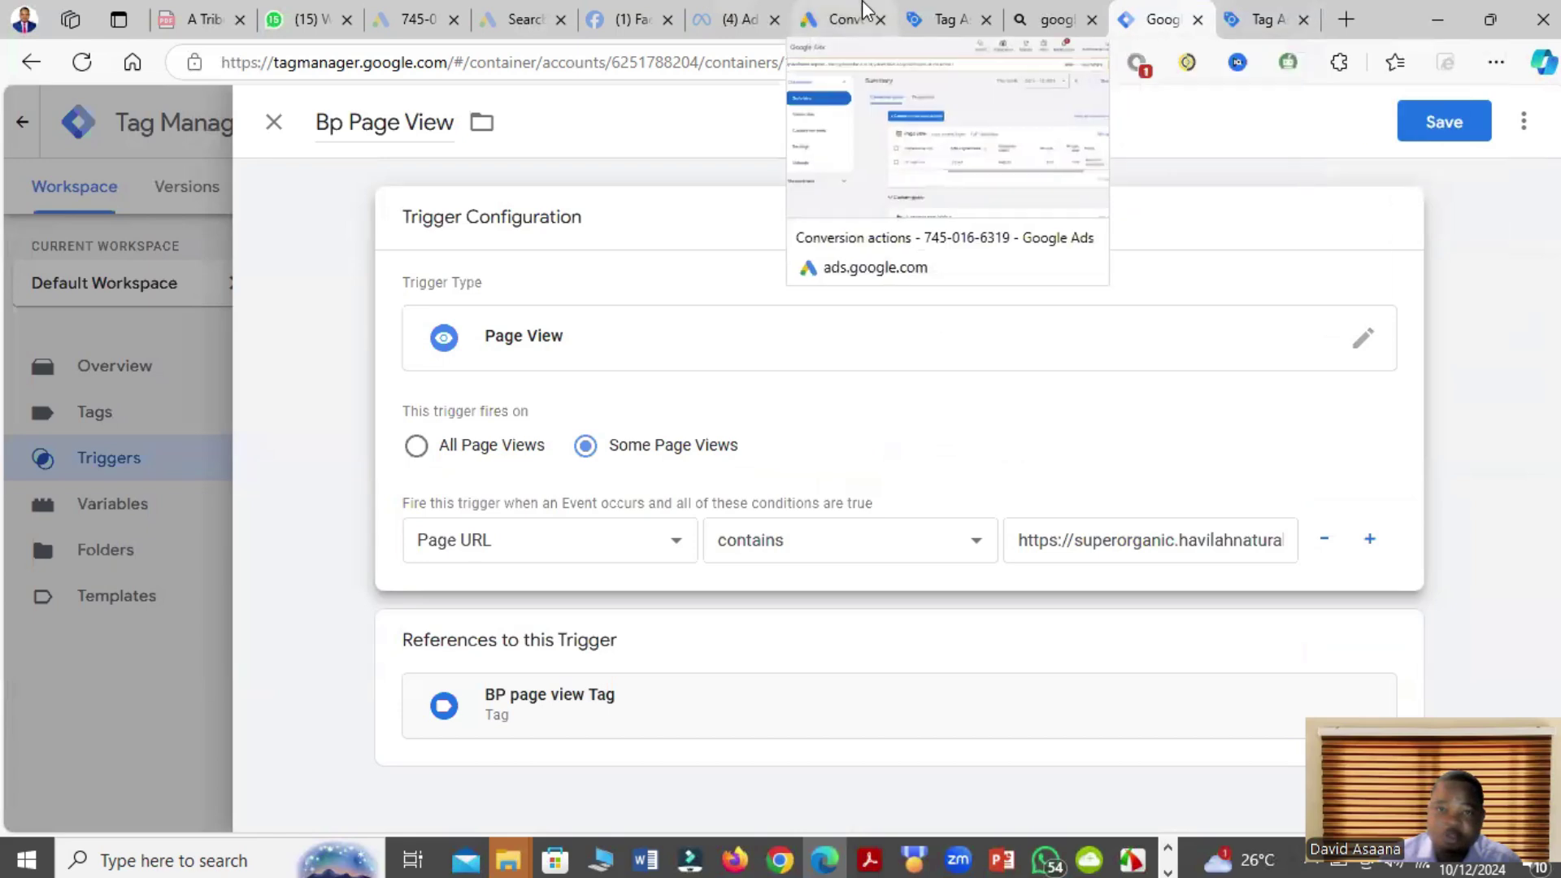
Step: Switch to Tag Assistant and examine the Variables and Data Layer output of the GTM-WSNXH9NV container
left_click(1262, 19)
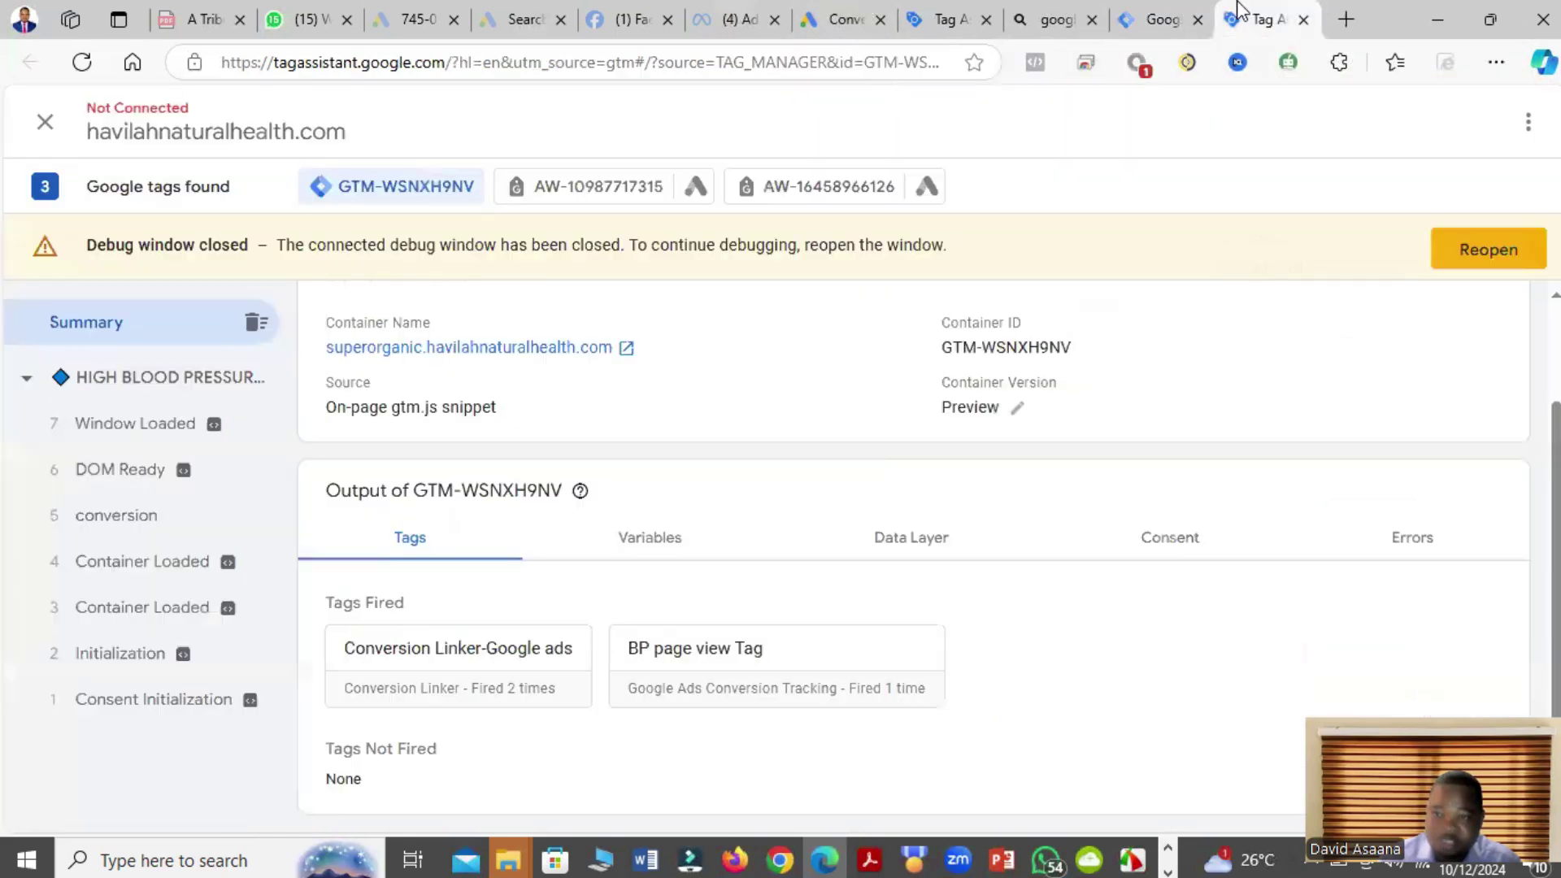
left_click(665, 556)
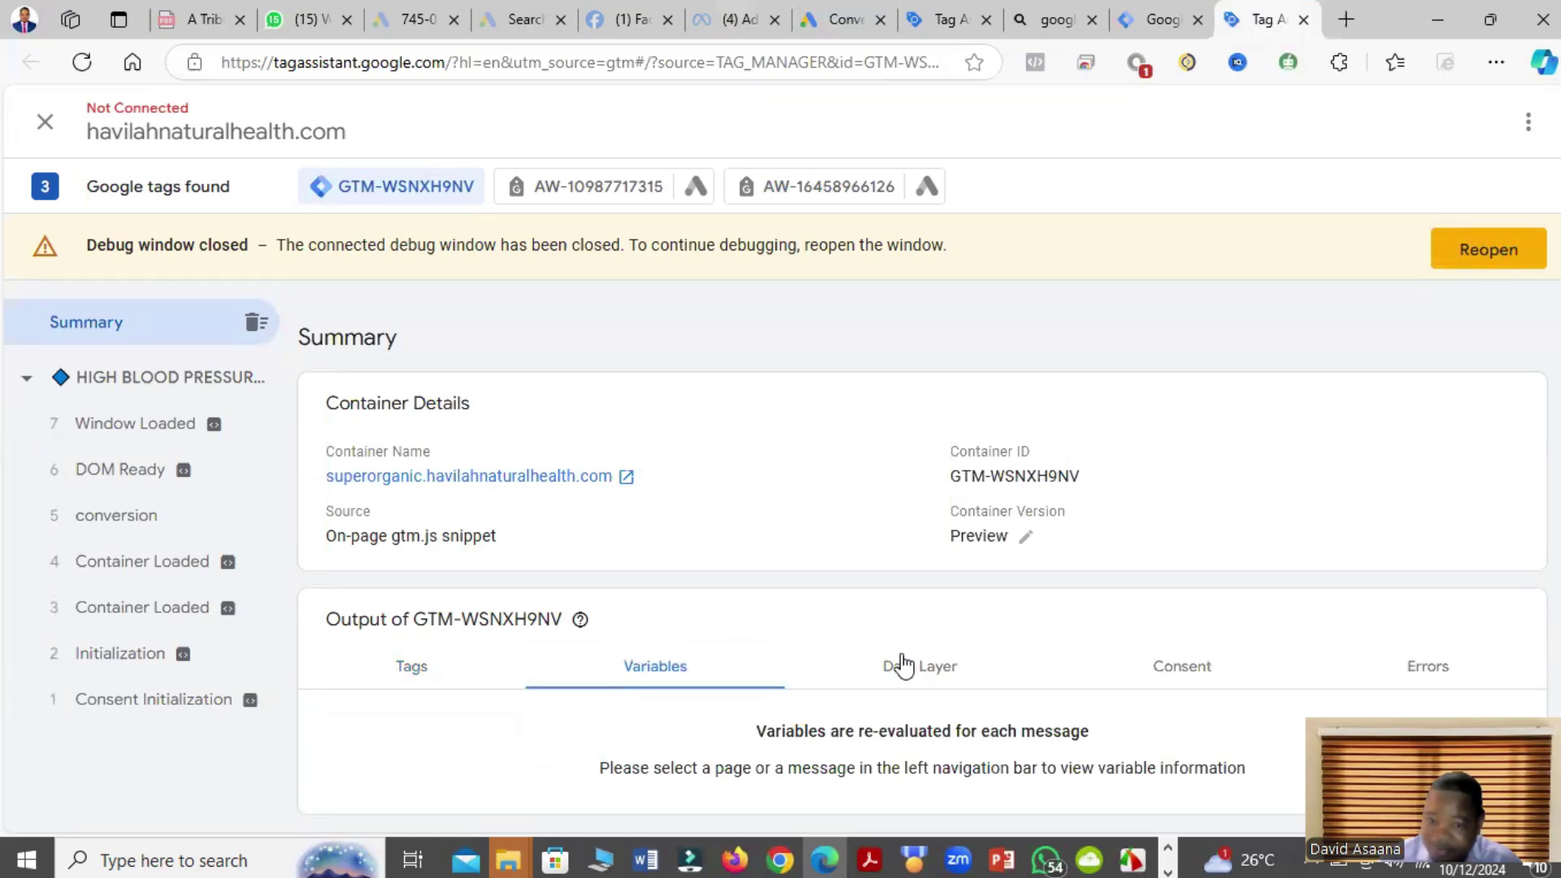
left_click(941, 680)
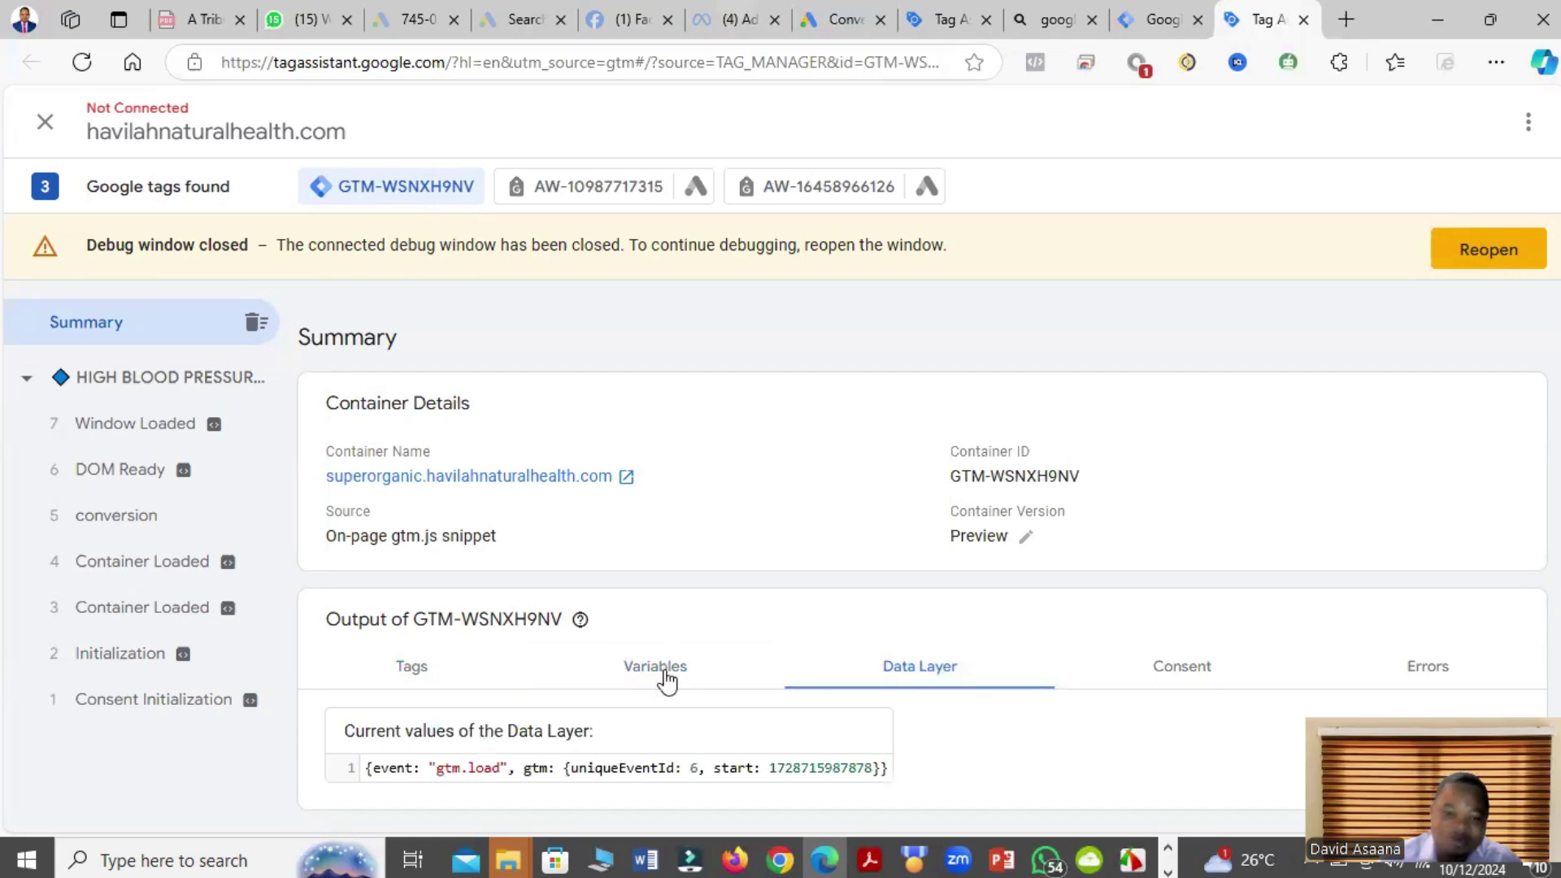
left_click(665, 673)
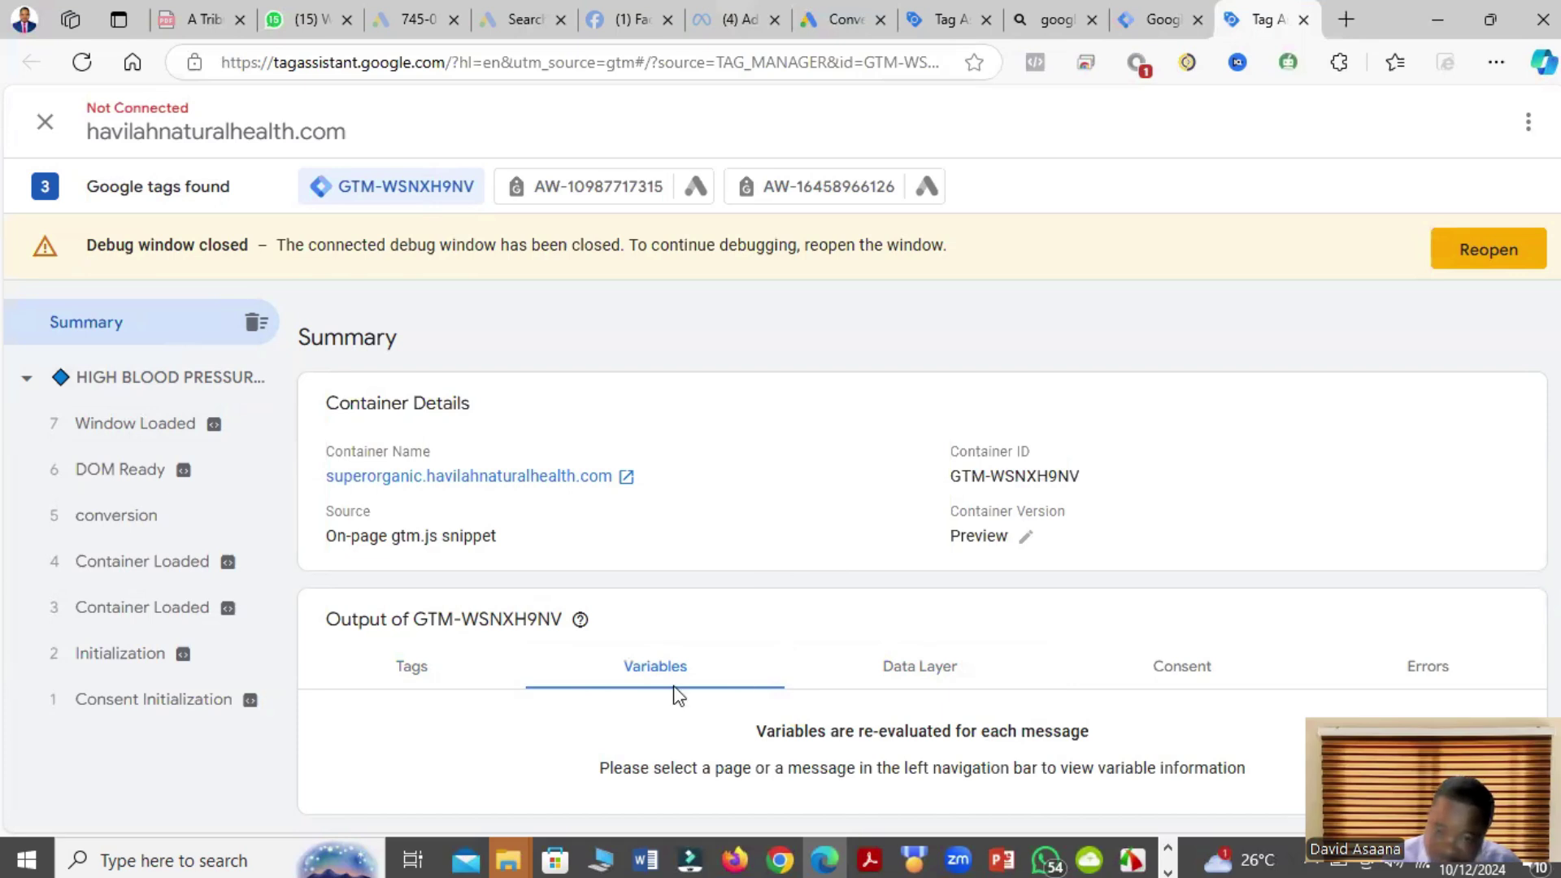
Step: Compare the variable options for the Bp Page View trigger's firing condition in Tag Manager with Tag Assistant's Variables output
left_click(1158, 15)
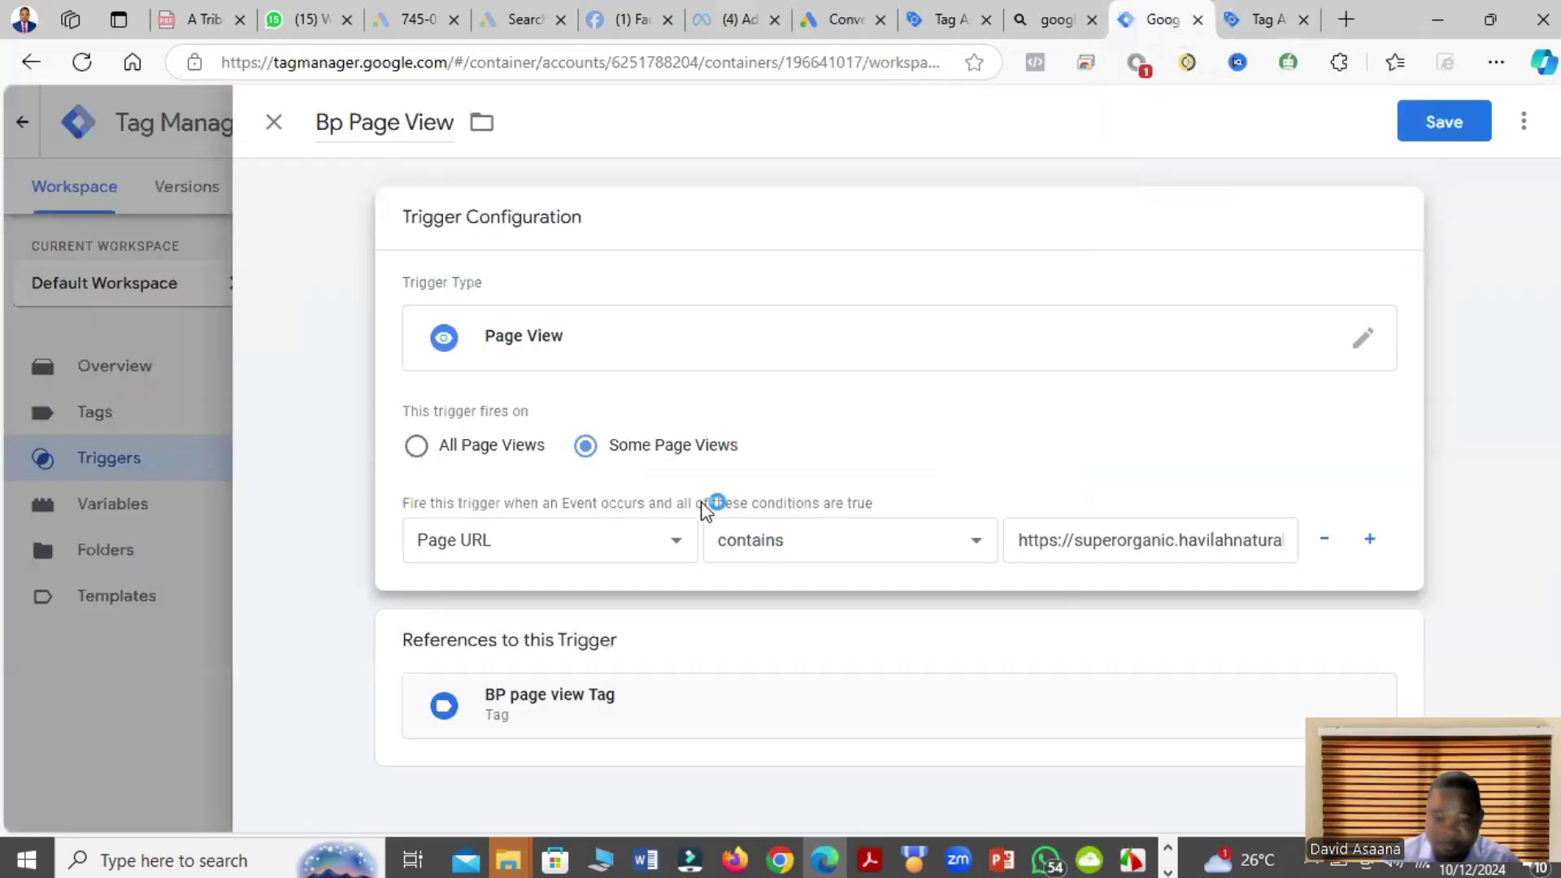
left_click(582, 543)
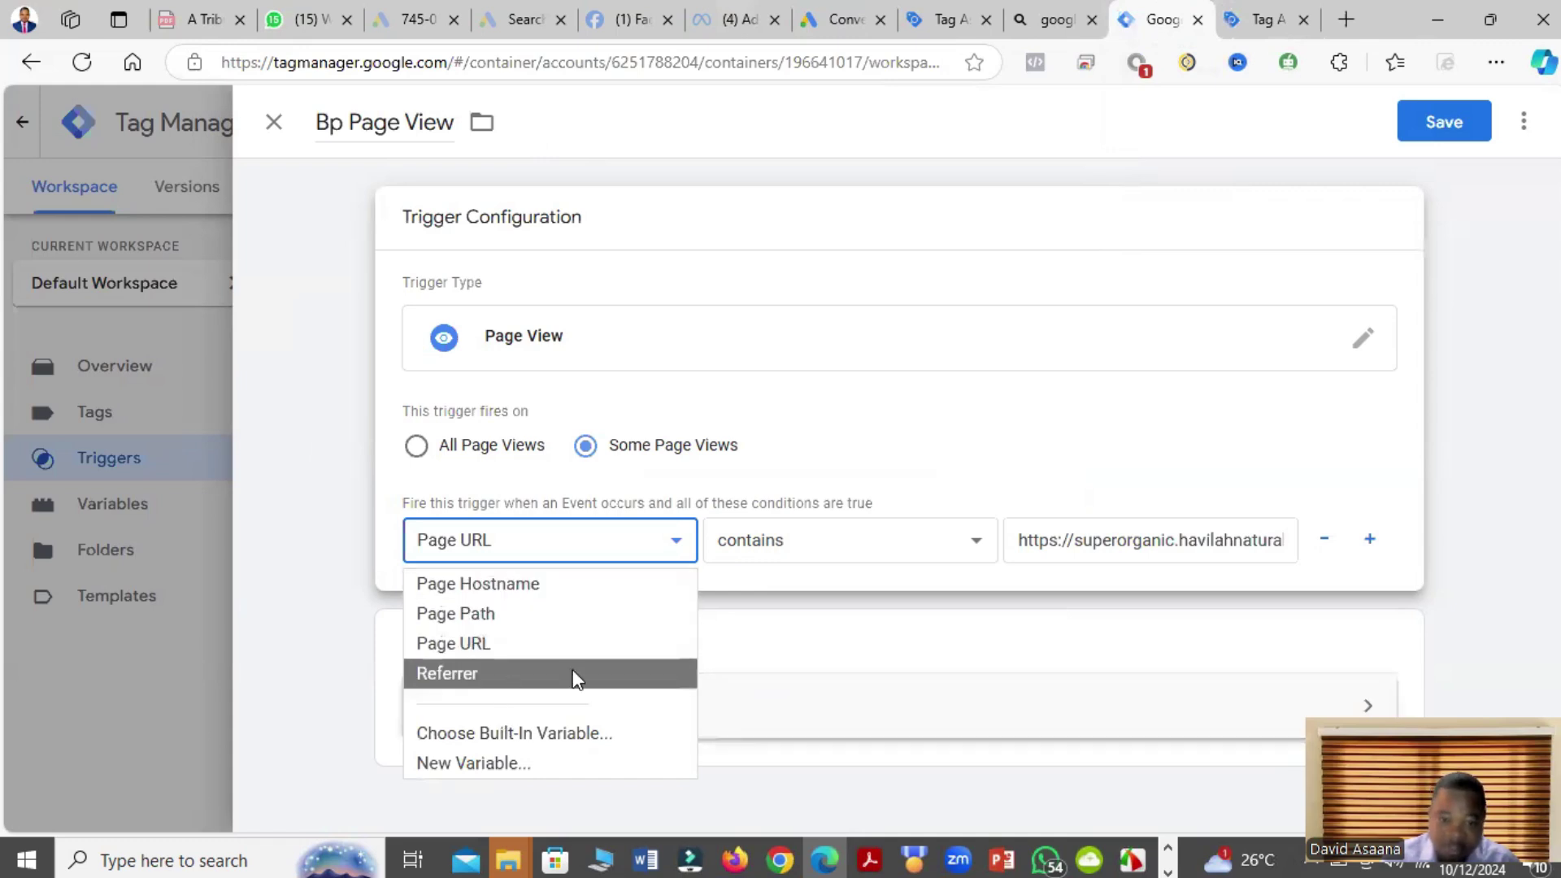
left_click(1256, 19)
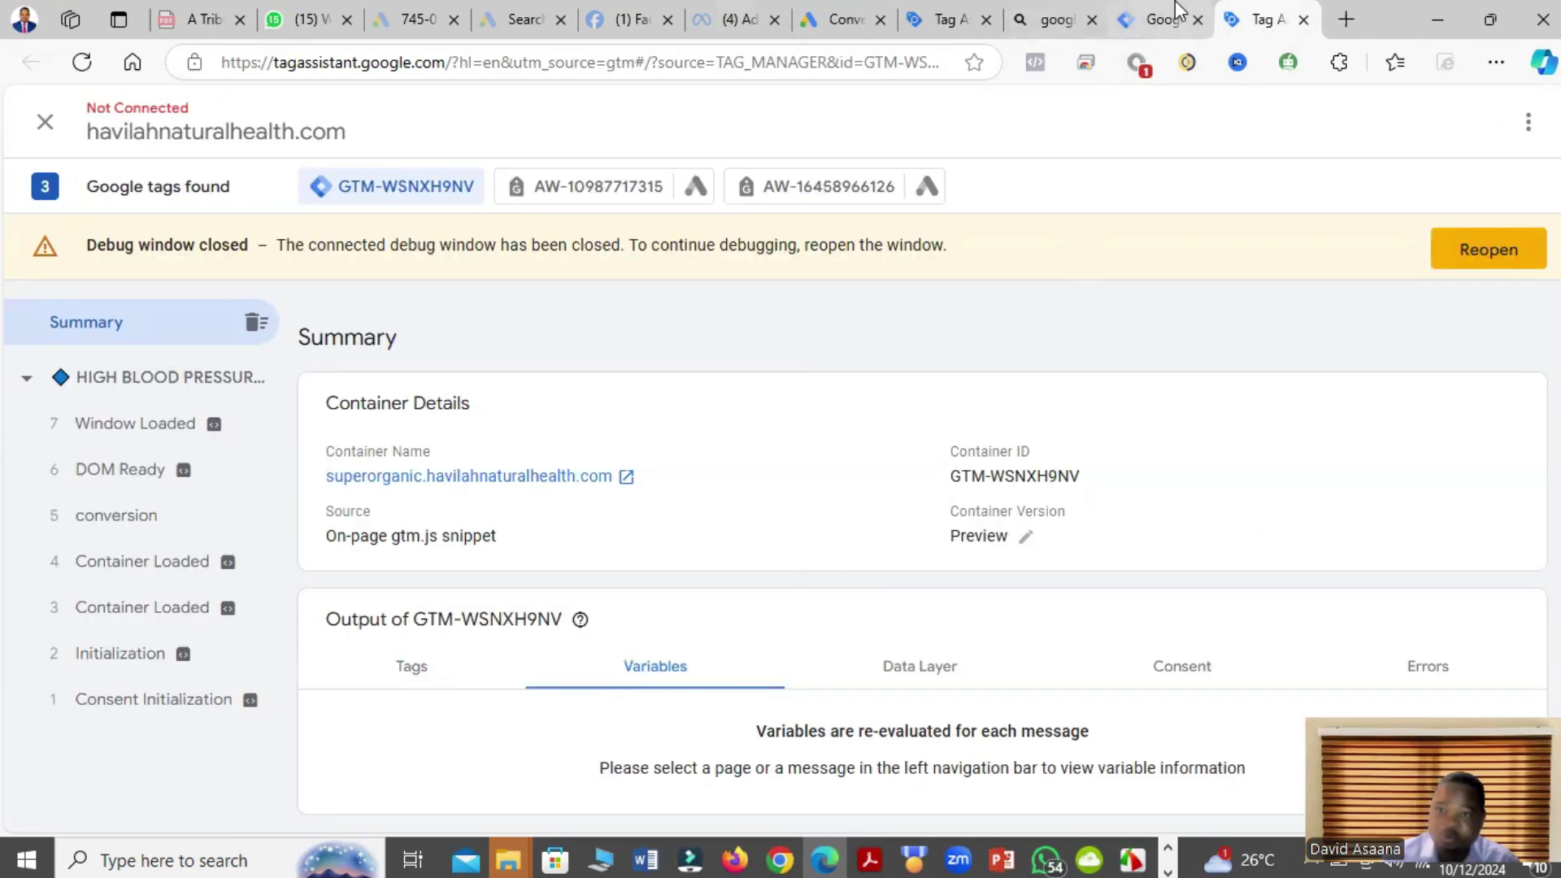
left_click(1122, 15)
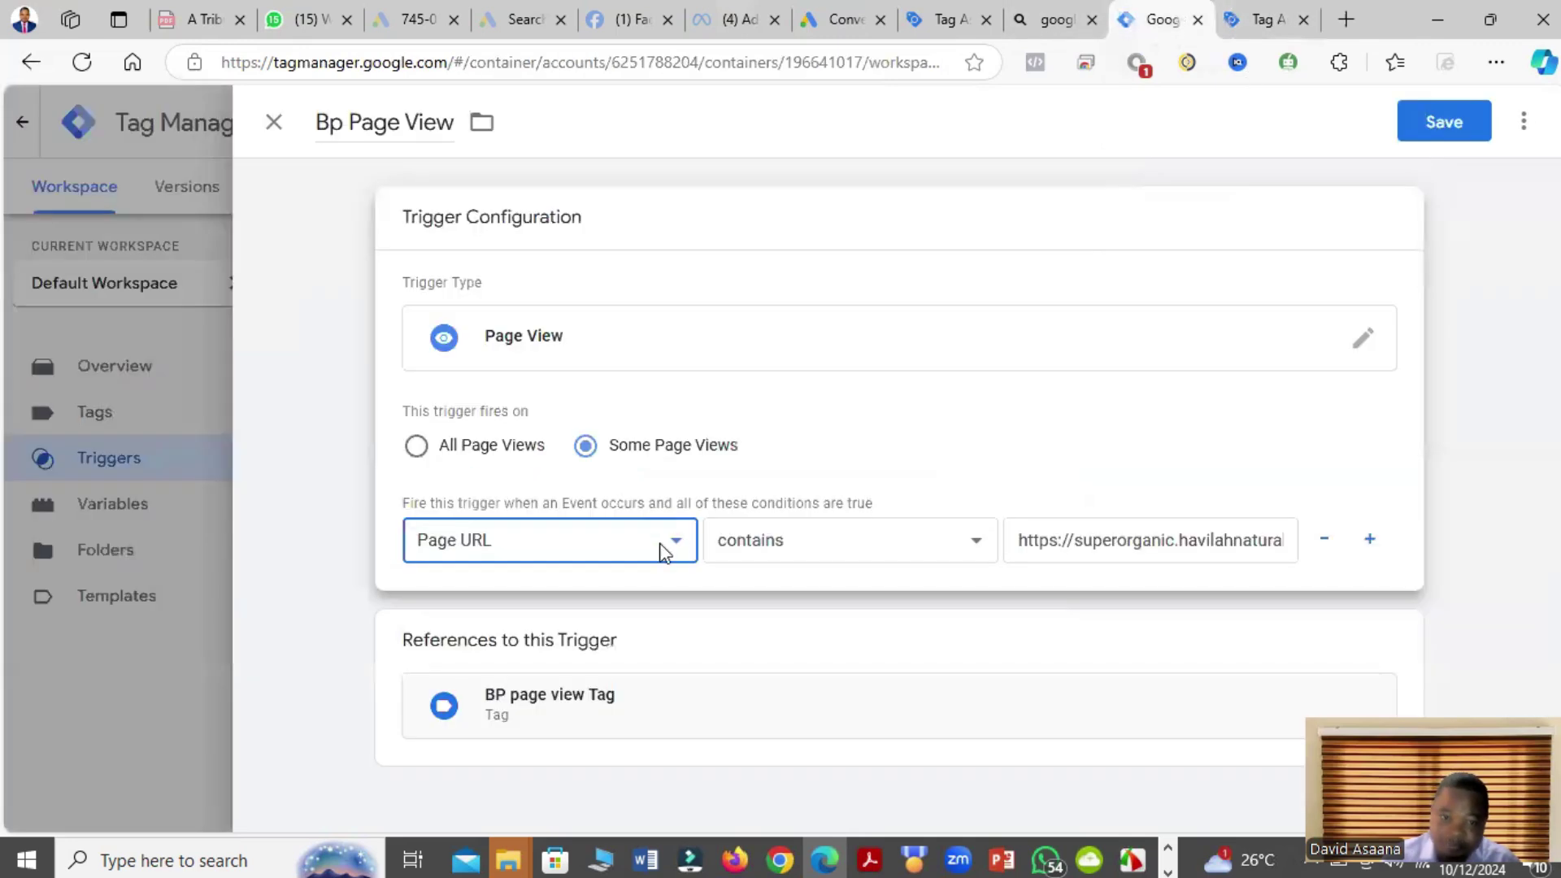
left_click(540, 557)
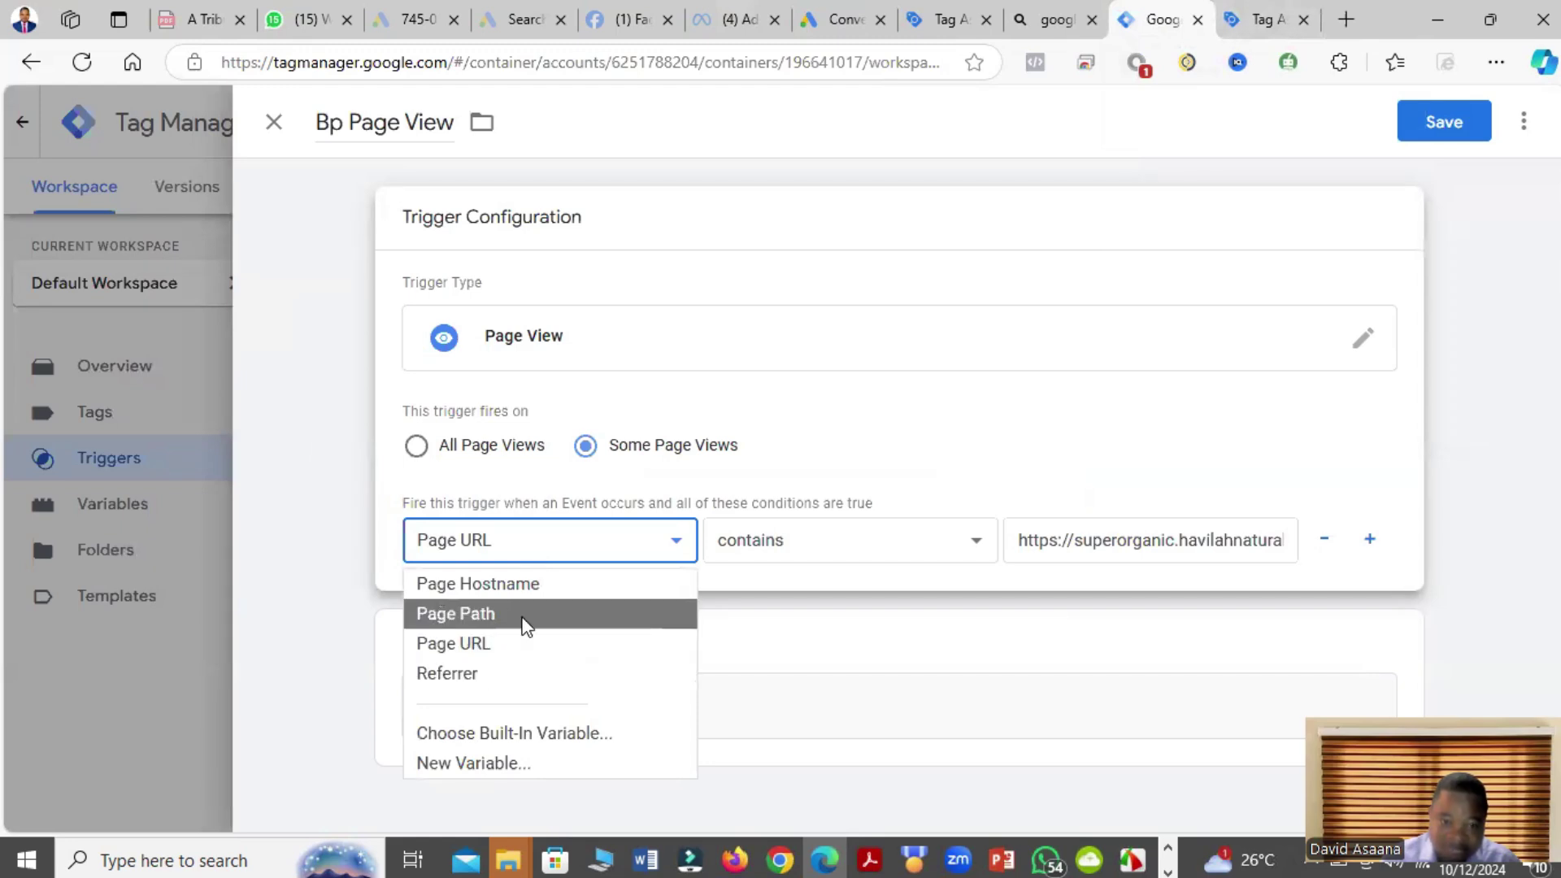
left_click(1260, 20)
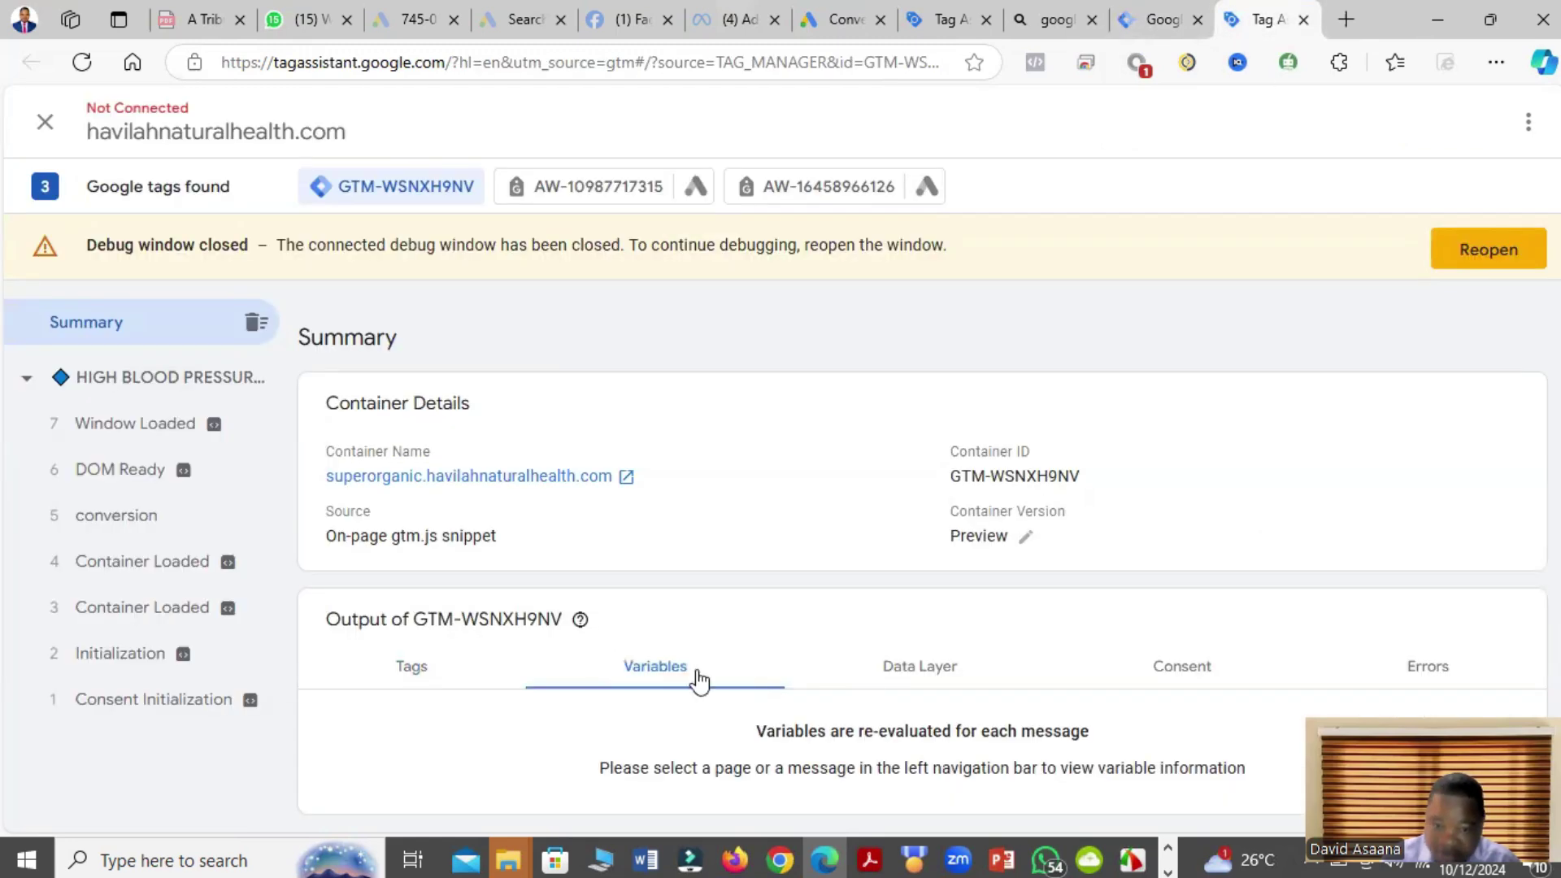
Step: Return to Tag Manager, review the firing condition's variable options again, and close the Bp Page View trigger, discarding the unsaved changes
left_click(1155, 20)
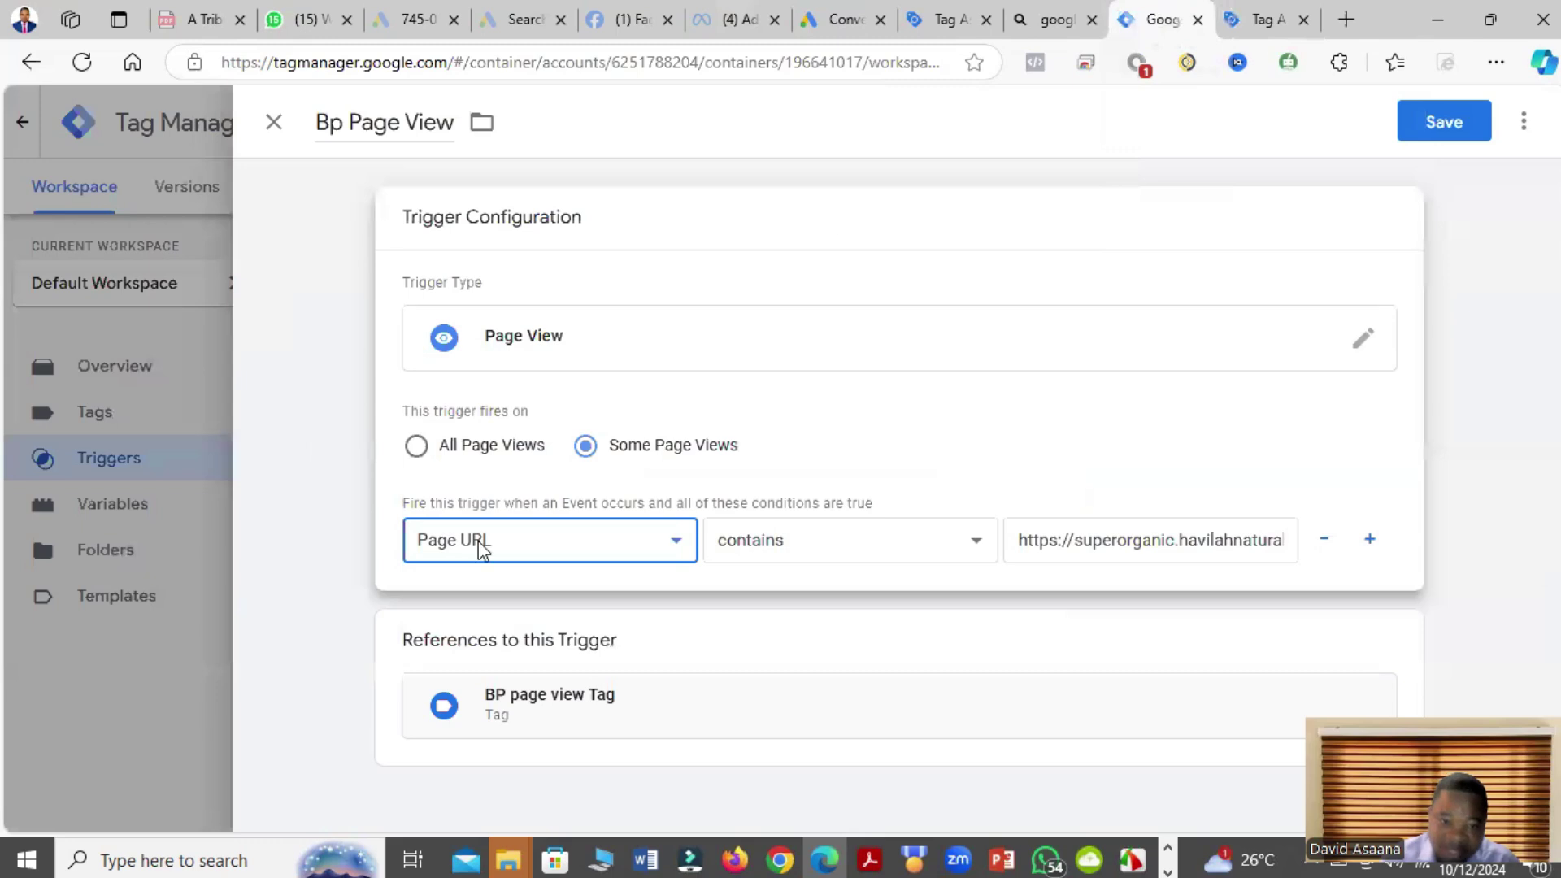
left_click(536, 552)
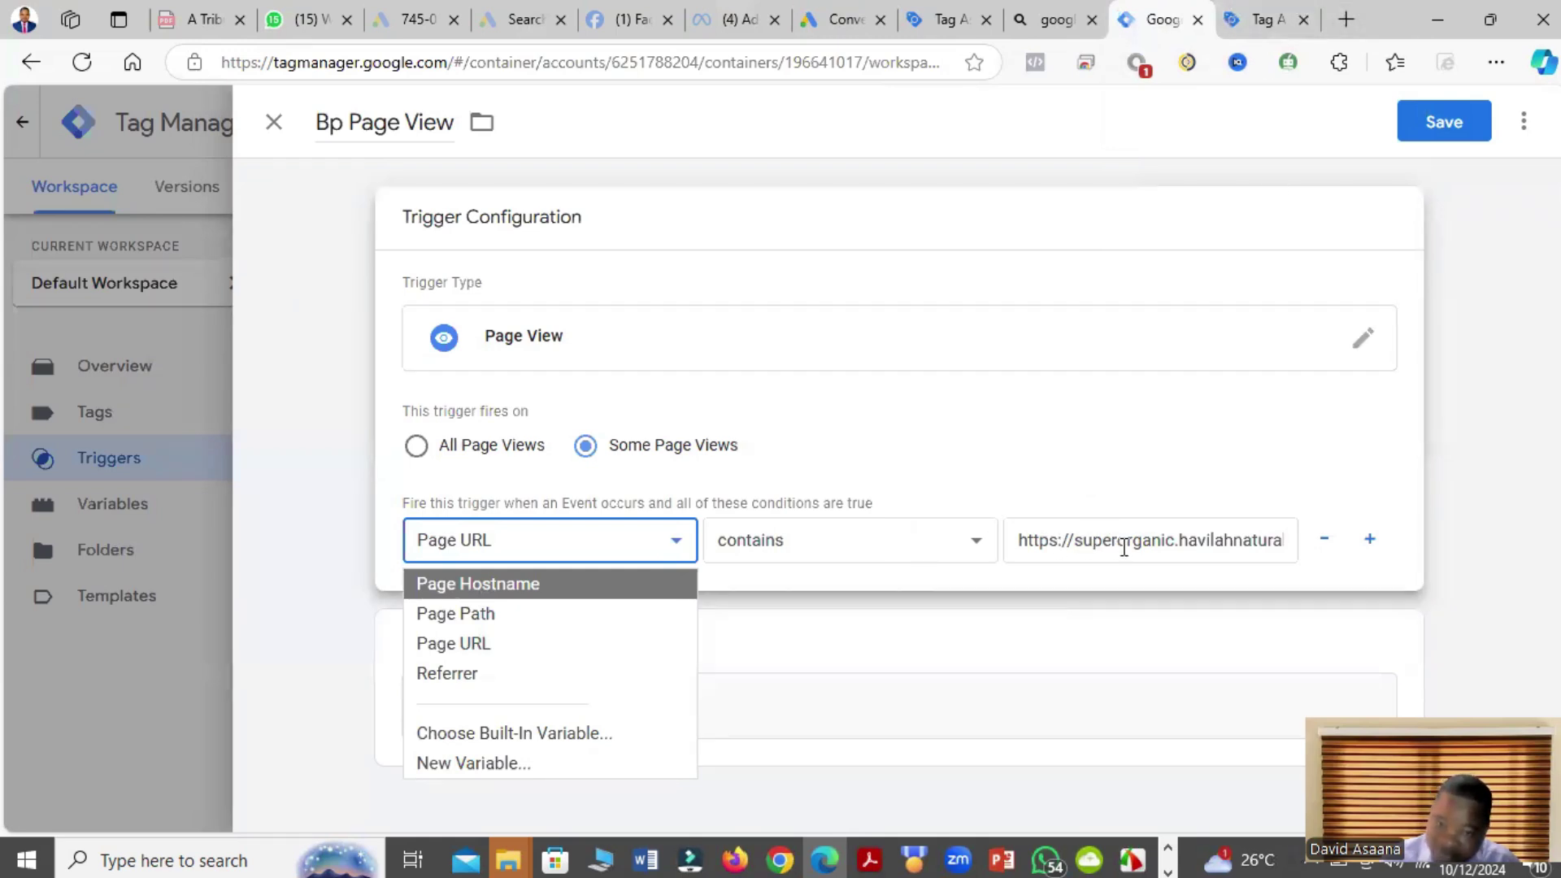
key("Down")
key("Down")
key("Down")
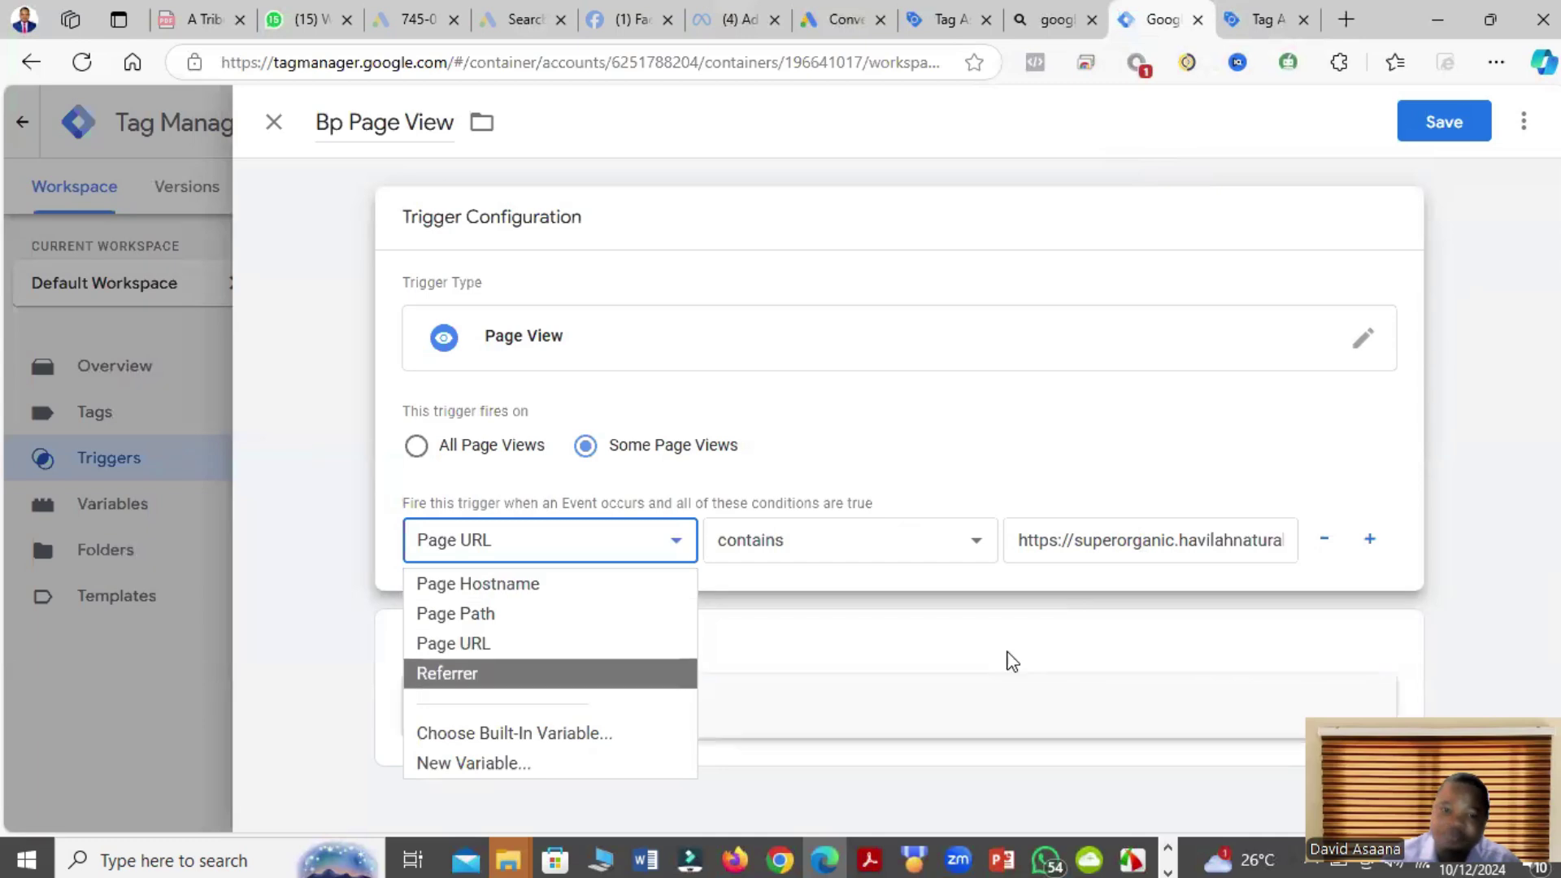
left_click(1493, 546)
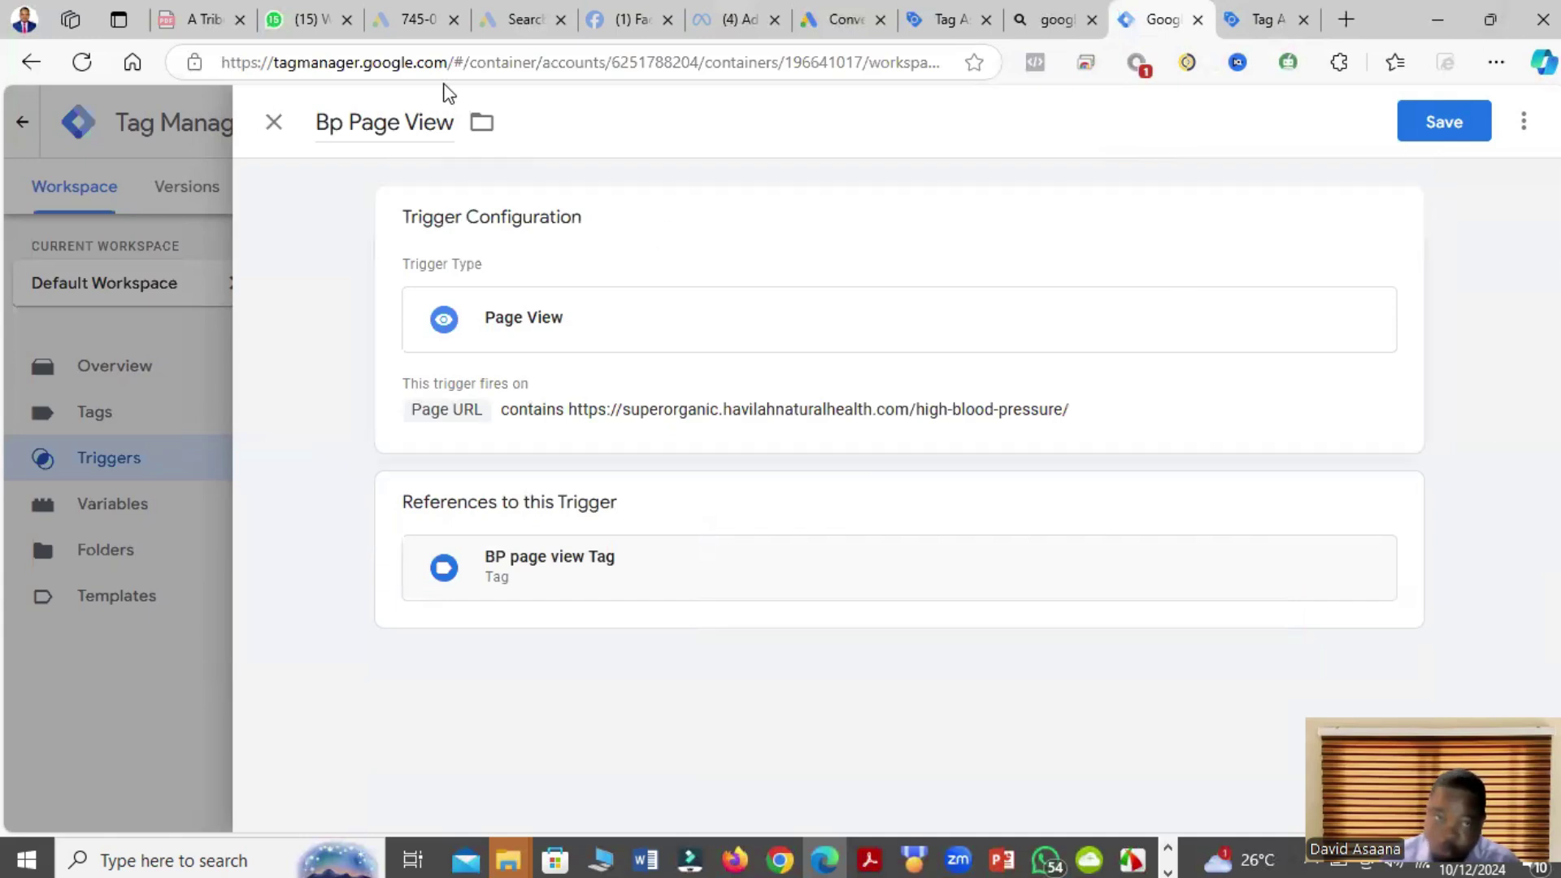
left_click(276, 122)
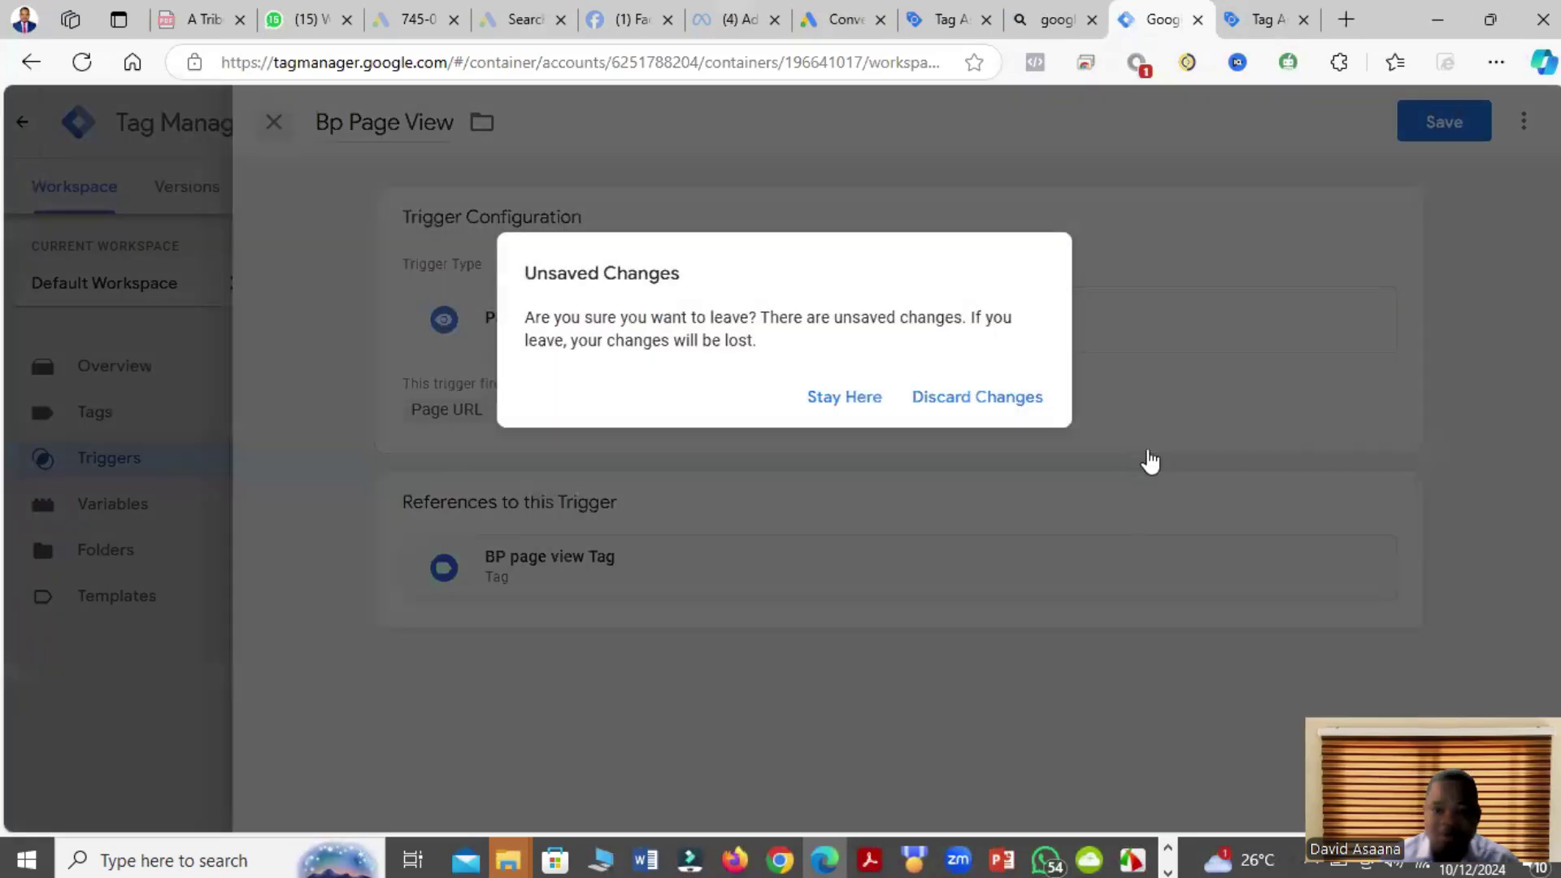
left_click(980, 398)
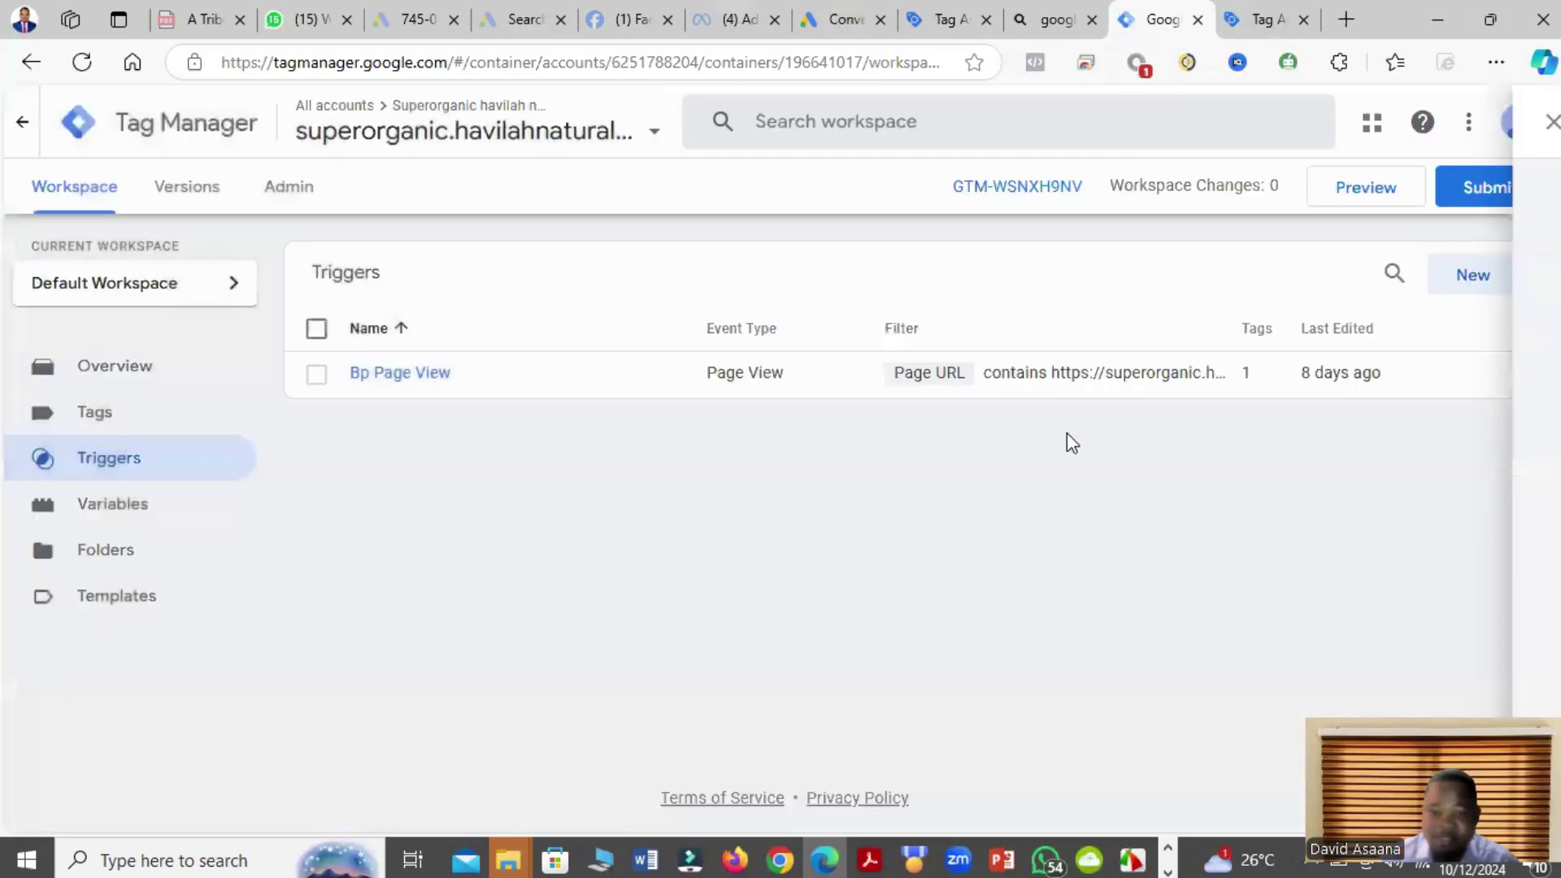